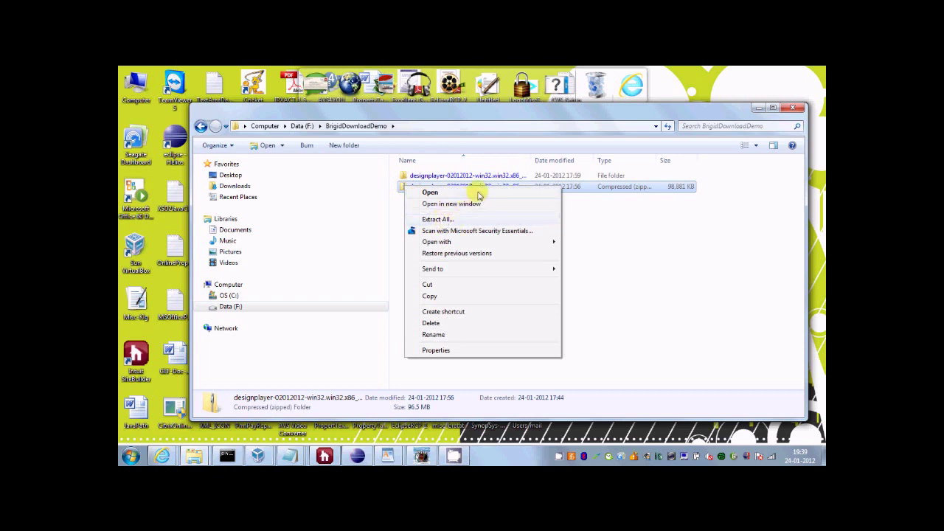
# - Launch DesignPlayer from the bin folder inside the extracted designplayer-02012012-win32.win32.x86_64 package
pyautogui.click(400, 209)
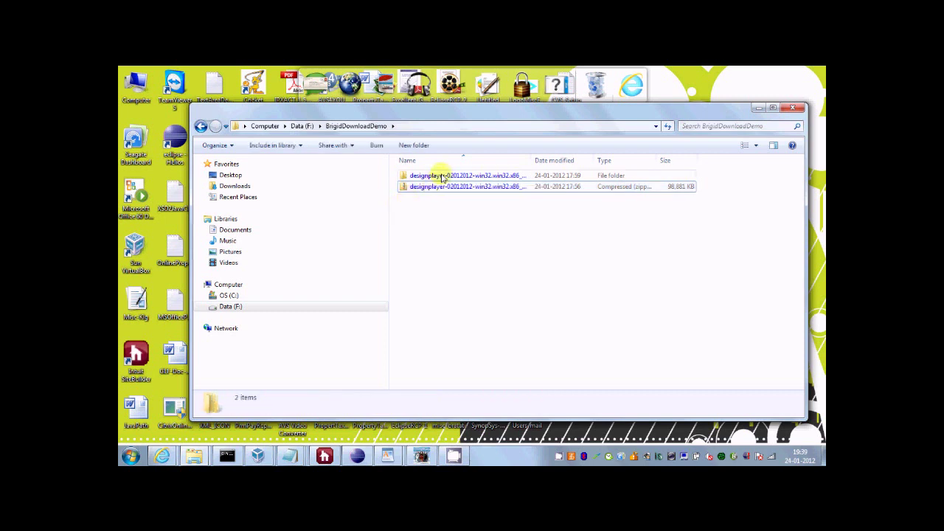
pyautogui.doubleClick(440, 176)
pyautogui.doubleClick(441, 177)
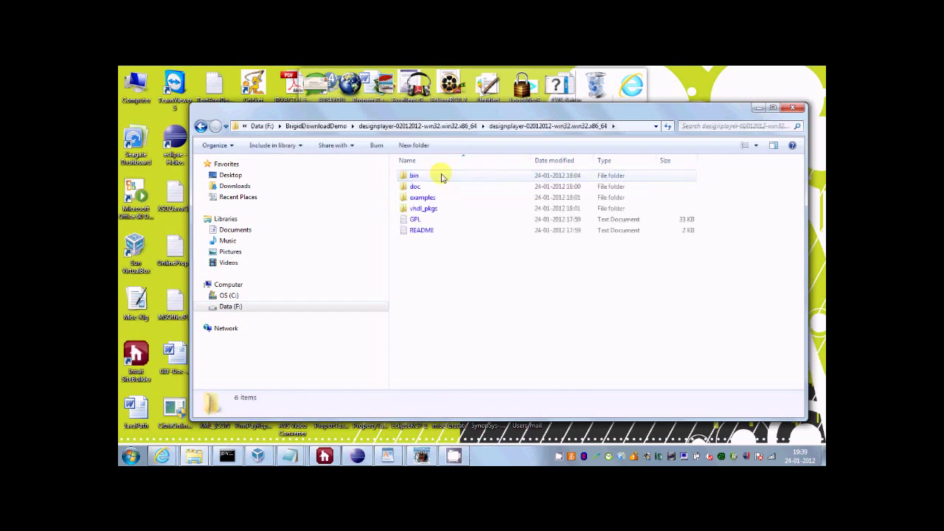
pyautogui.doubleClick(412, 178)
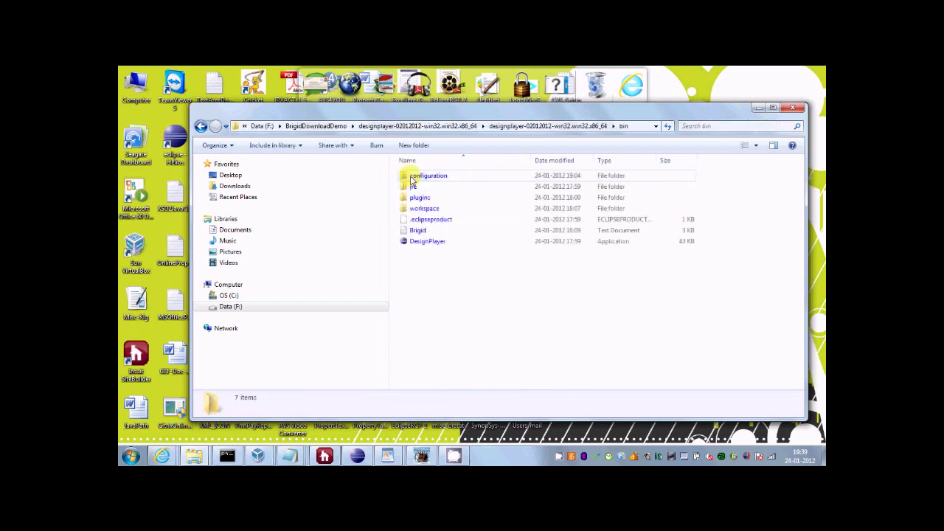
pyautogui.click(426, 242)
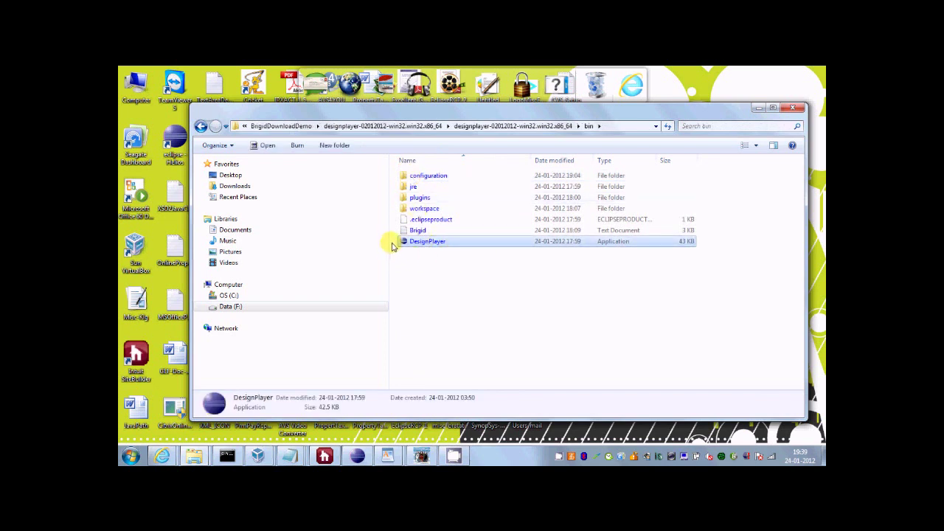
pyautogui.doubleClick(391, 246)
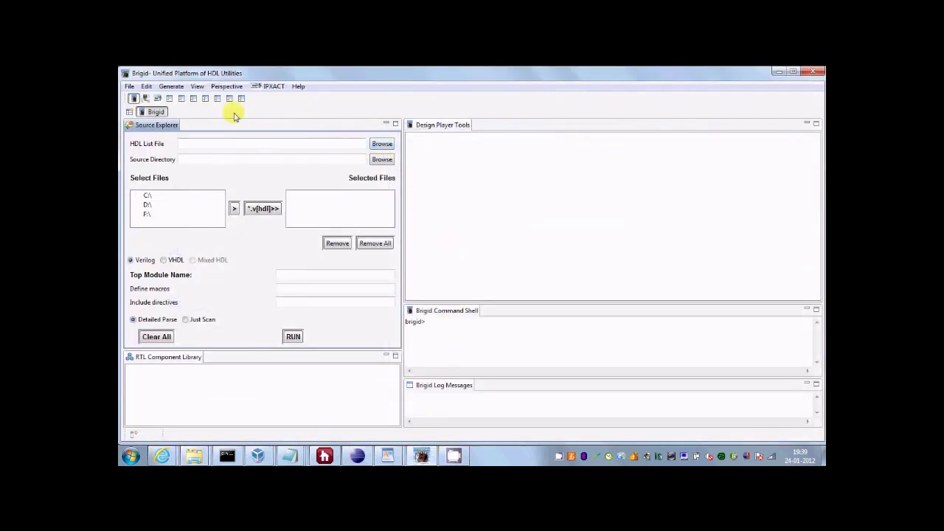
# - Switch to the IPXACTComponent perspective and open the Component IPXACT Tool
pyautogui.click(271, 87)
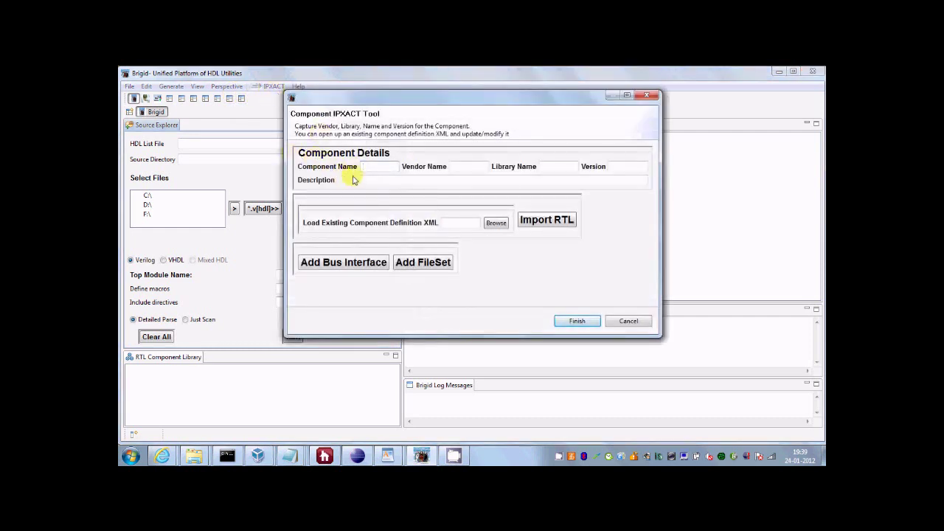
pyautogui.click(628, 320)
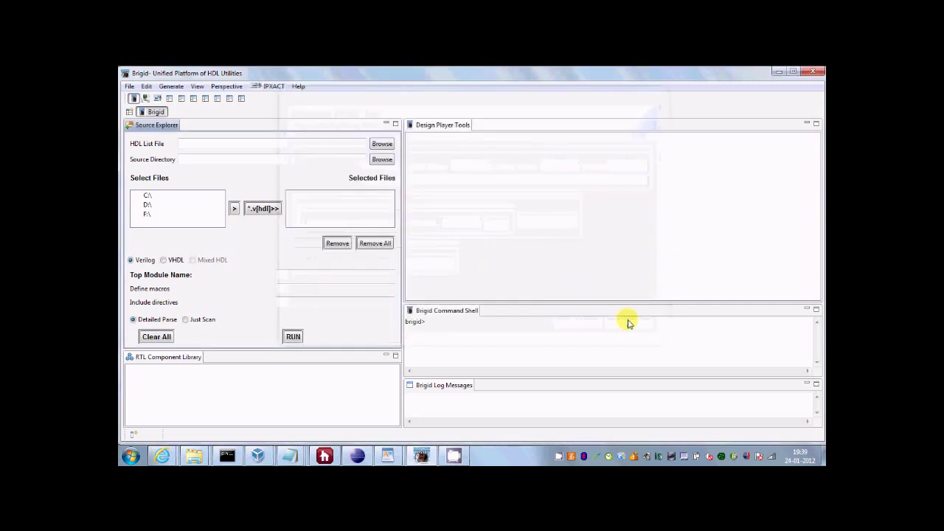
pyautogui.click(157, 98)
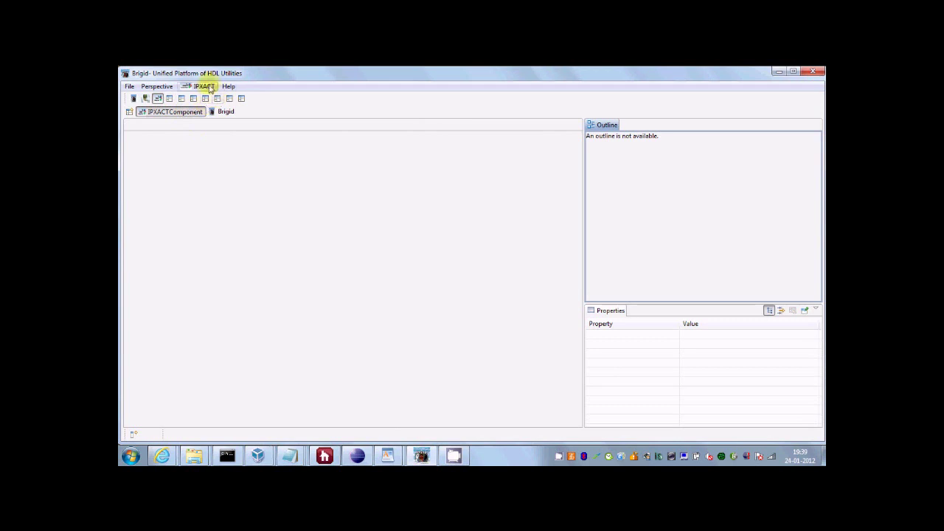
pyautogui.click(206, 87)
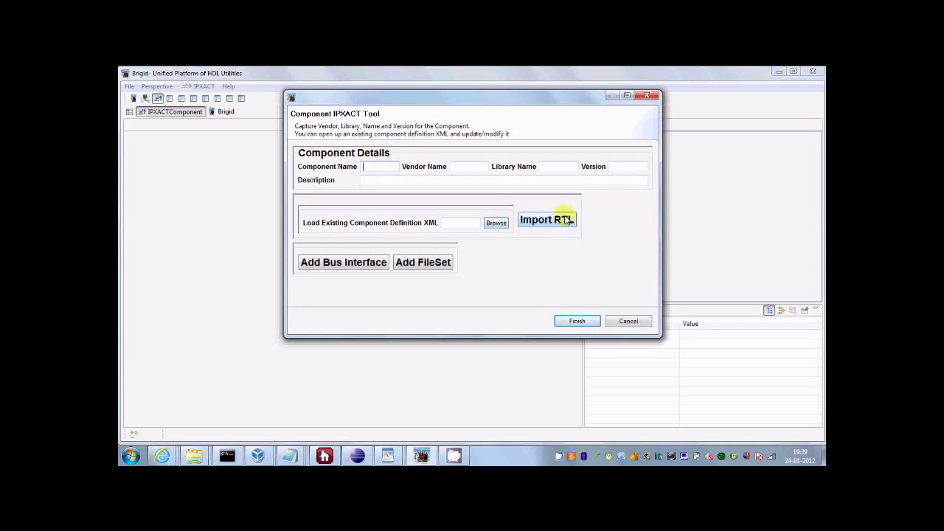
pyautogui.click(376, 168)
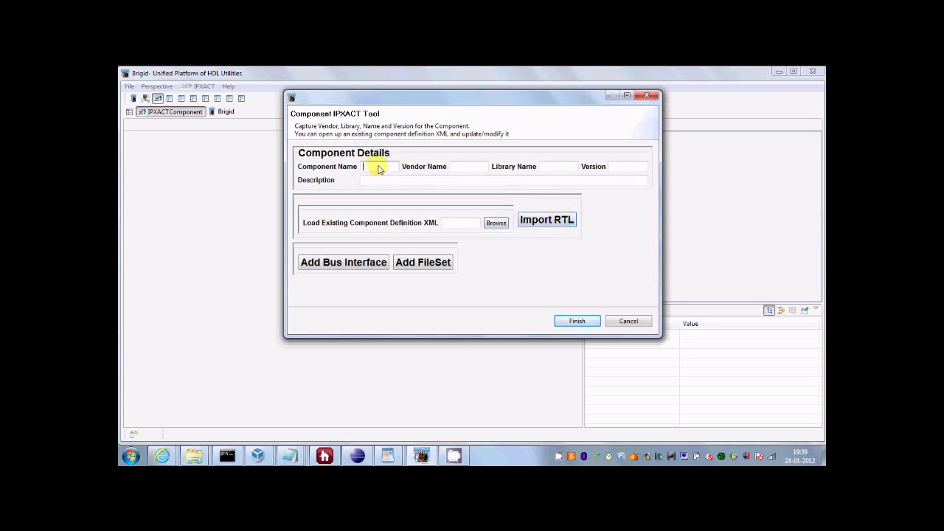
pyautogui.click(461, 167)
pyautogui.click(563, 166)
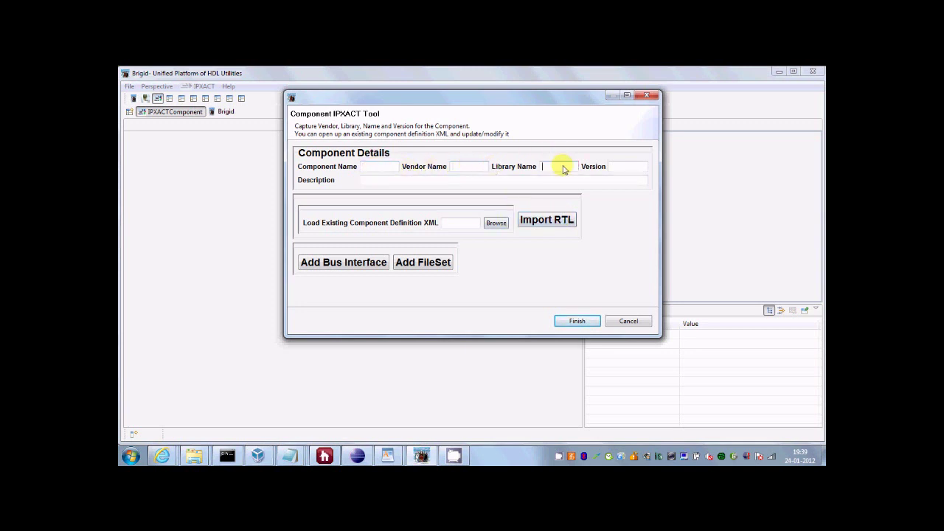
pyautogui.click(624, 167)
# - Start an RTL import and set its source directory to the examples/ipxact/i2c/rtl folder of the designplayer package on Data (F:)
pyautogui.click(546, 219)
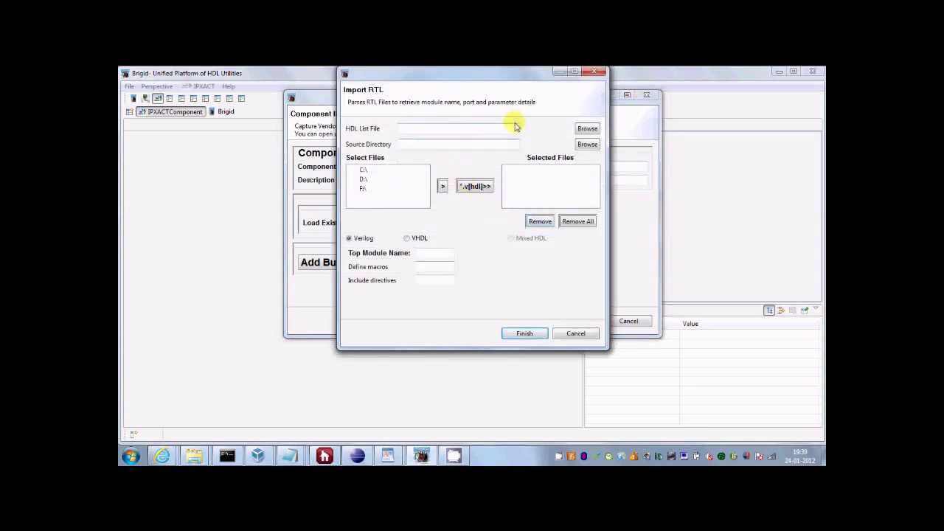
pyautogui.click(587, 144)
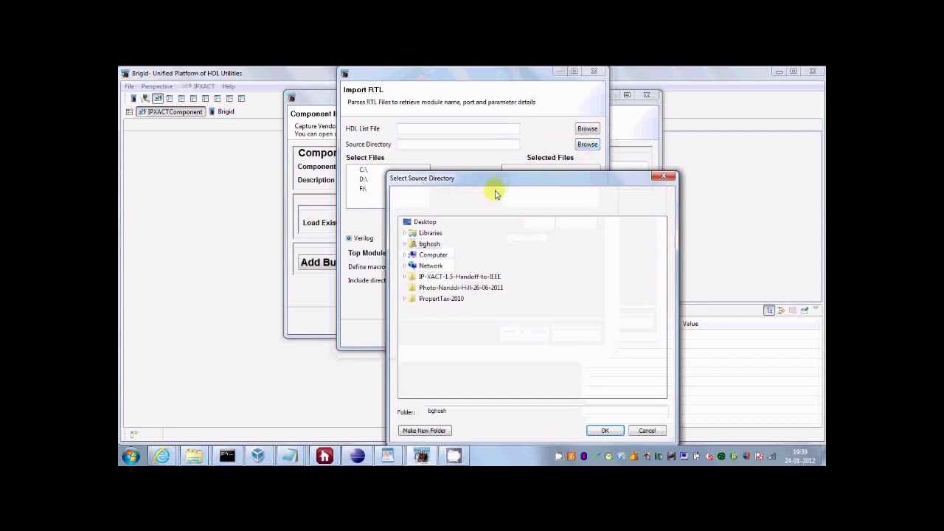
pyautogui.click(405, 255)
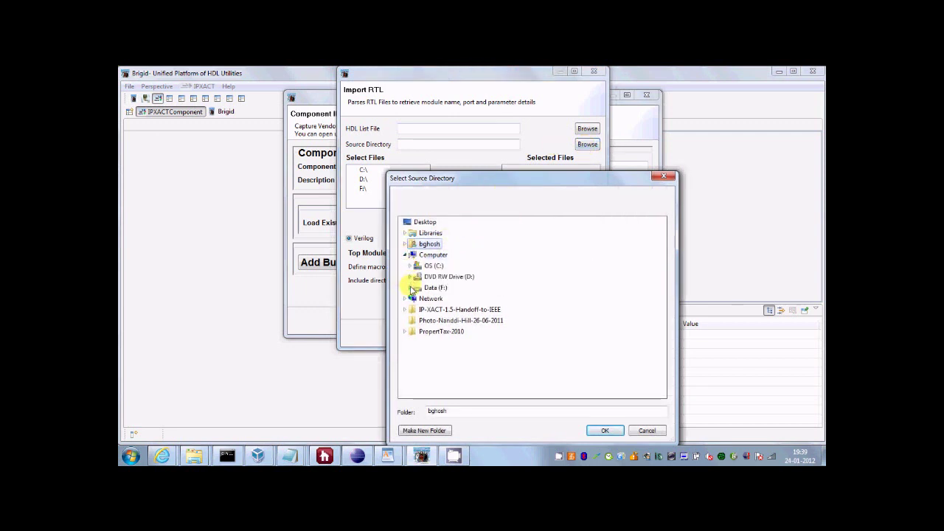
pyautogui.click(410, 288)
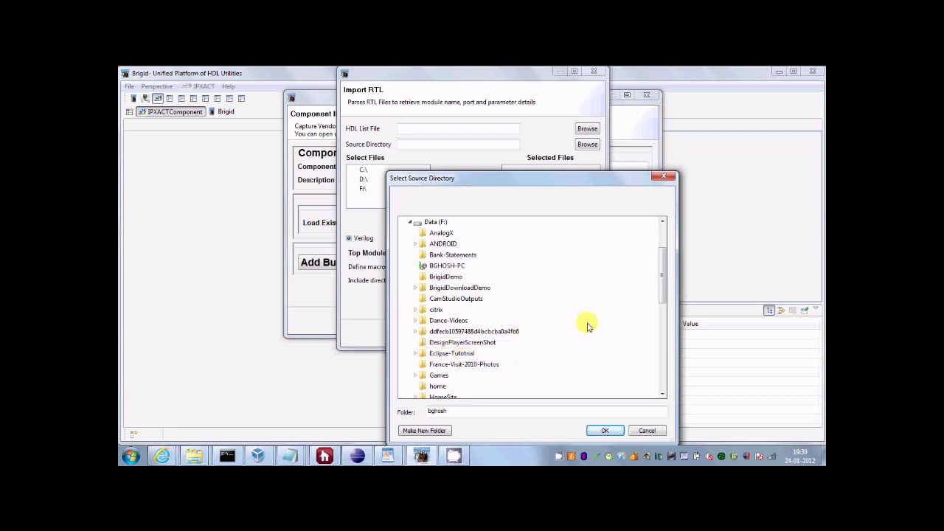
pyautogui.click(414, 288)
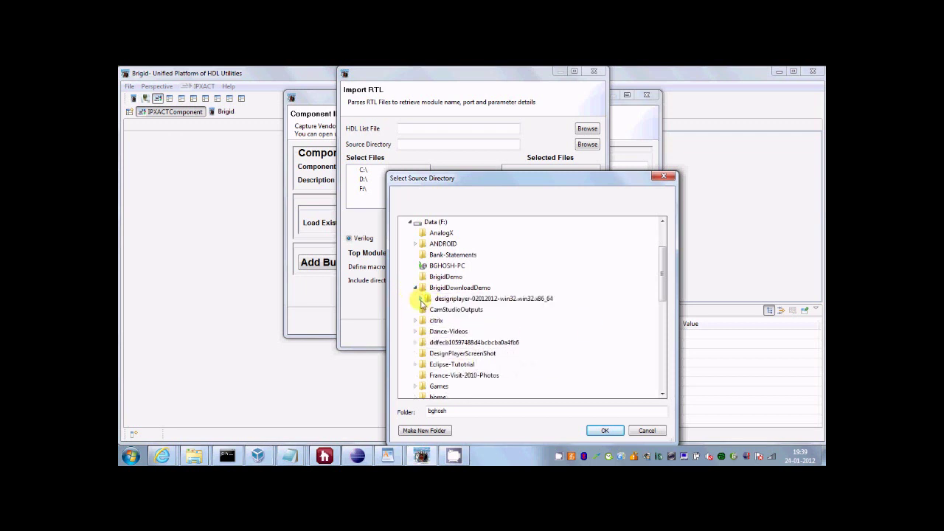
pyautogui.click(422, 299)
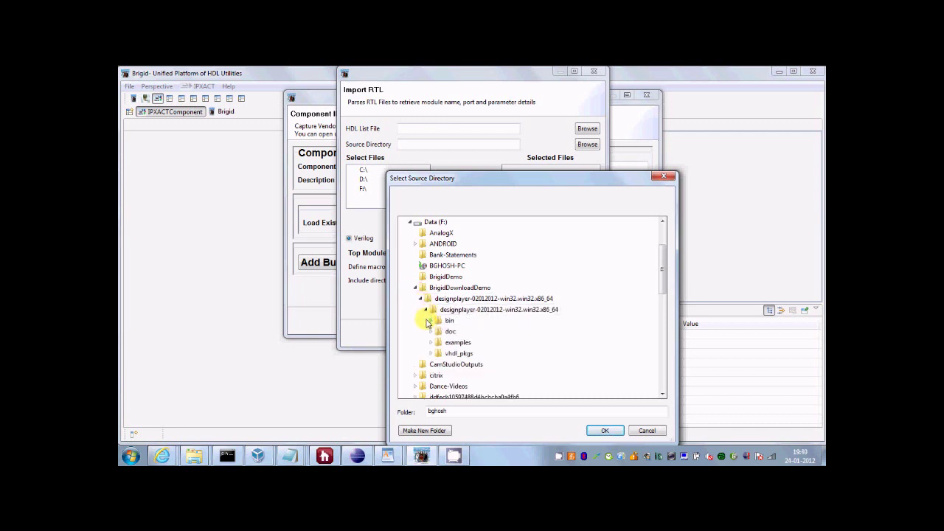
pyautogui.click(431, 342)
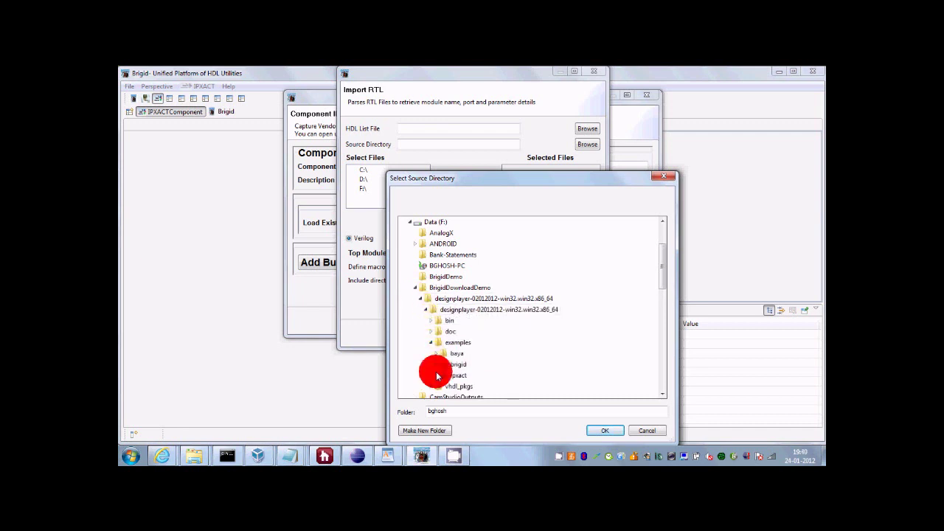
pyautogui.click(436, 375)
pyautogui.click(441, 365)
pyautogui.click(464, 386)
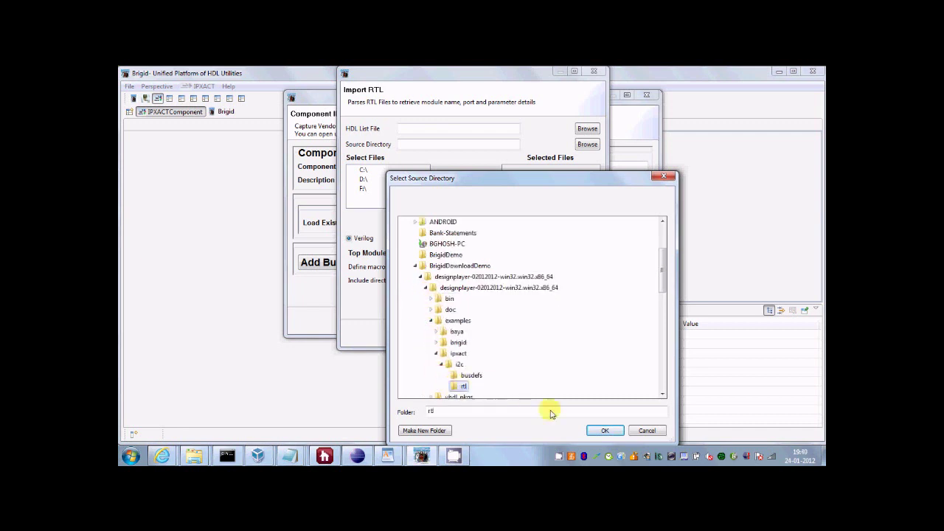
pyautogui.click(603, 431)
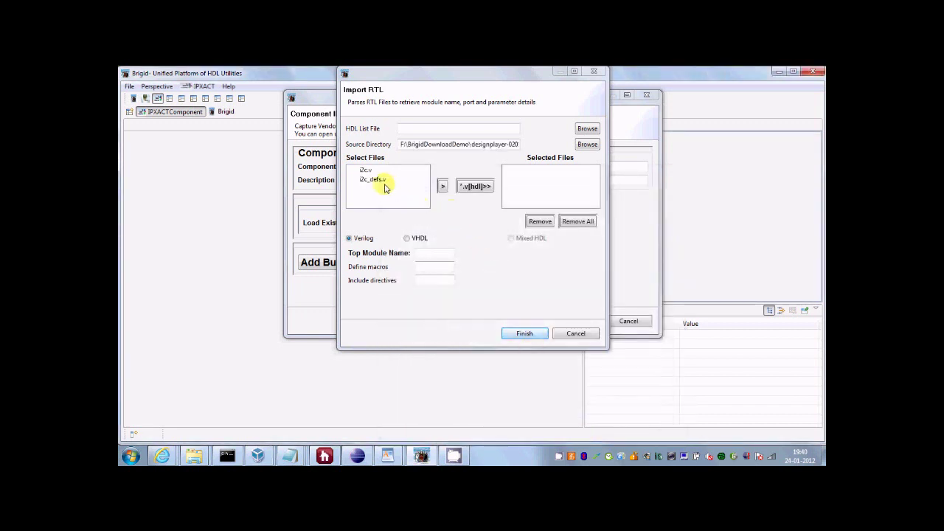
# - Import the Verilog files i2c.v and i2c_defs.v with i2c as the top module name
pyautogui.click(364, 170)
pyautogui.click(374, 179)
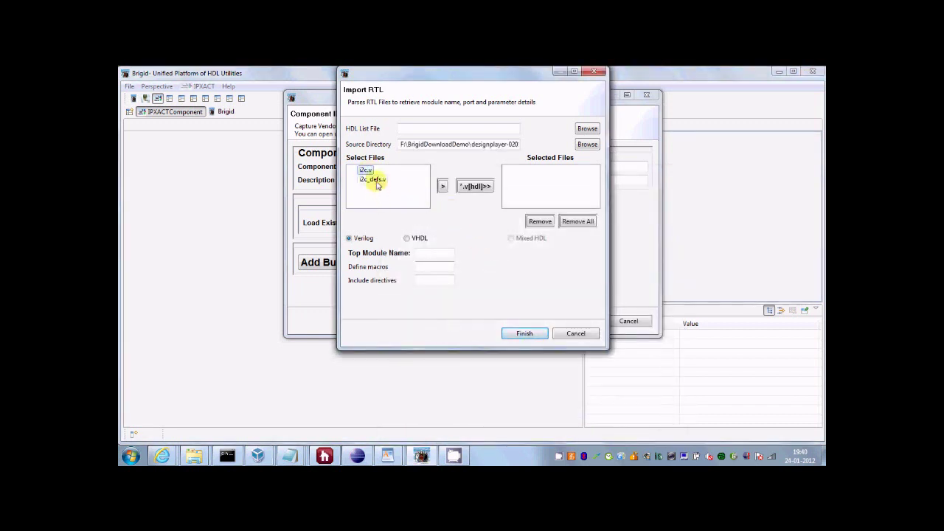
pyautogui.click(440, 186)
pyautogui.click(366, 170)
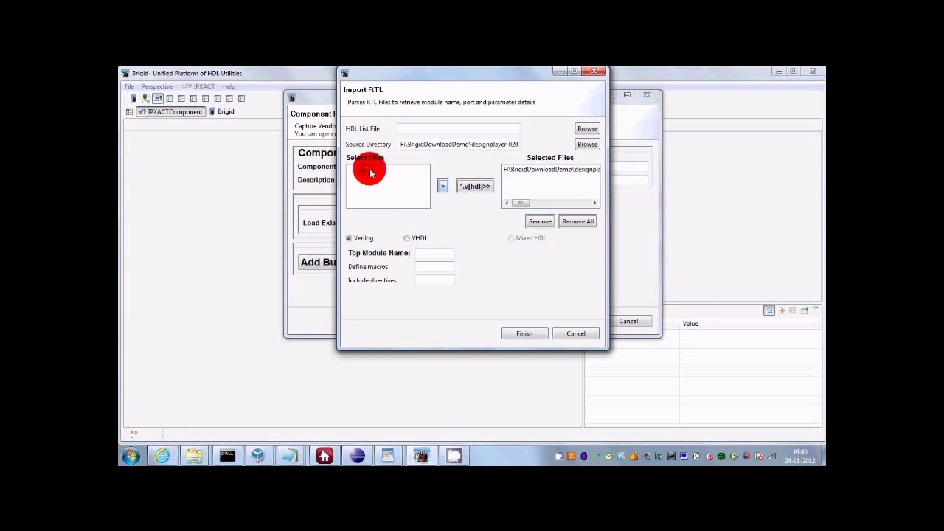
pyautogui.click(442, 186)
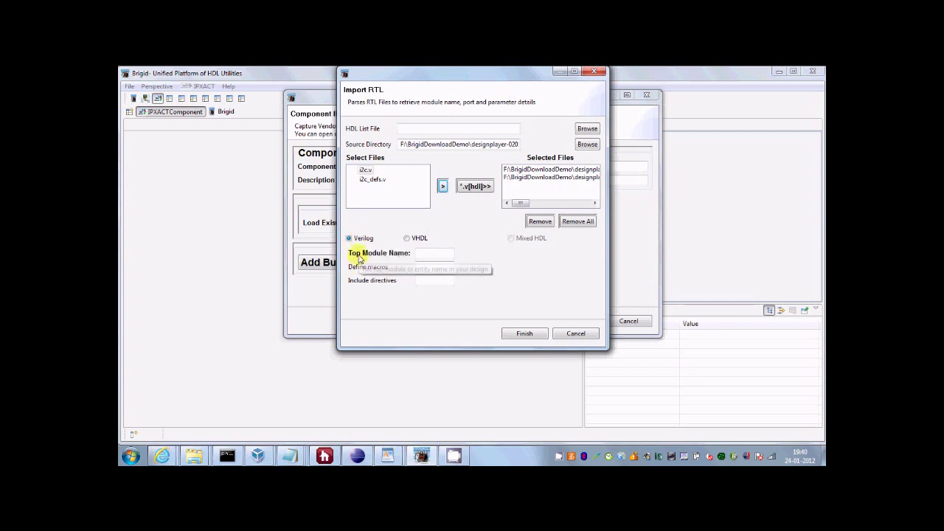
pyautogui.click(436, 255)
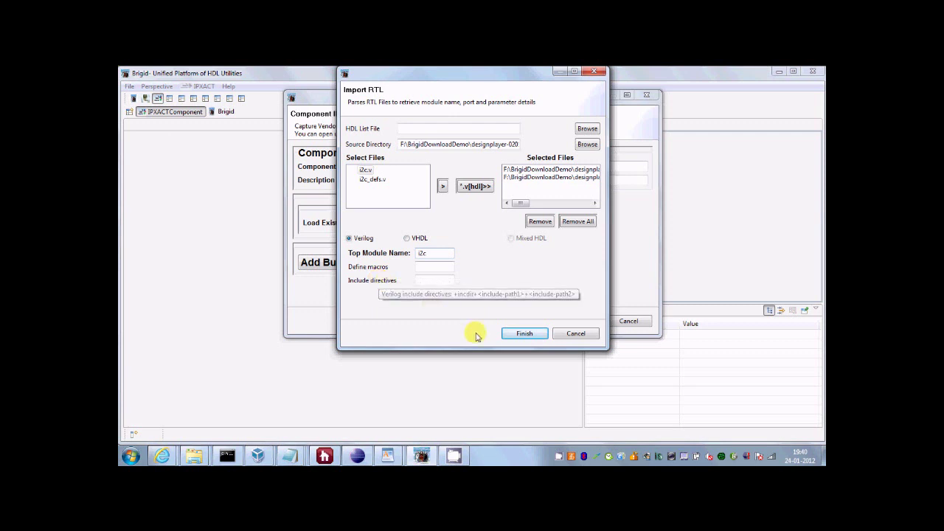
pyautogui.click(522, 333)
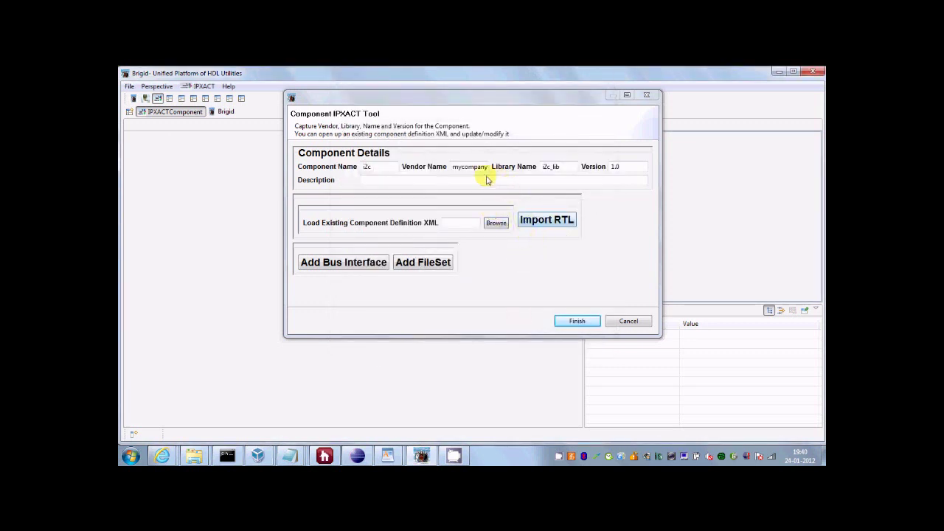
# - Set the i2c component's vendor name to edautils.com
pyautogui.click(371, 168)
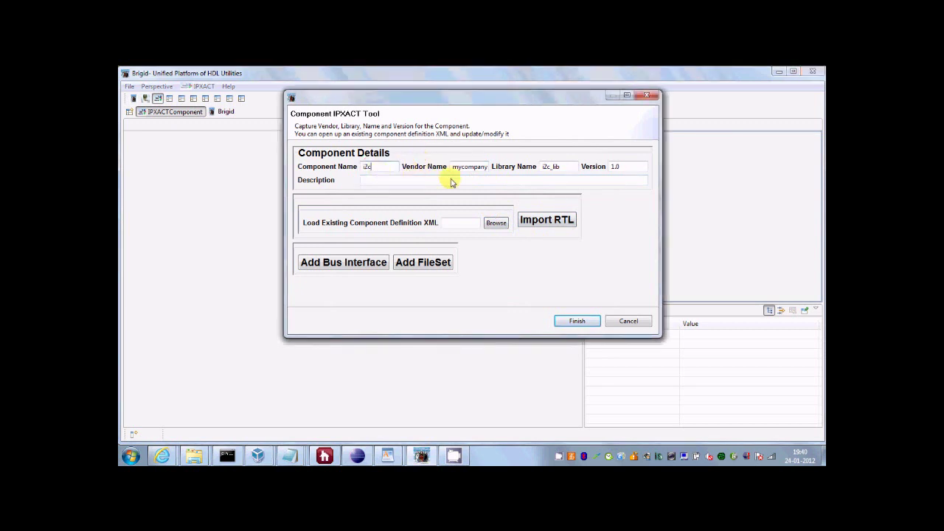
pyautogui.doubleClick(473, 168)
pyautogui.write('edautil')
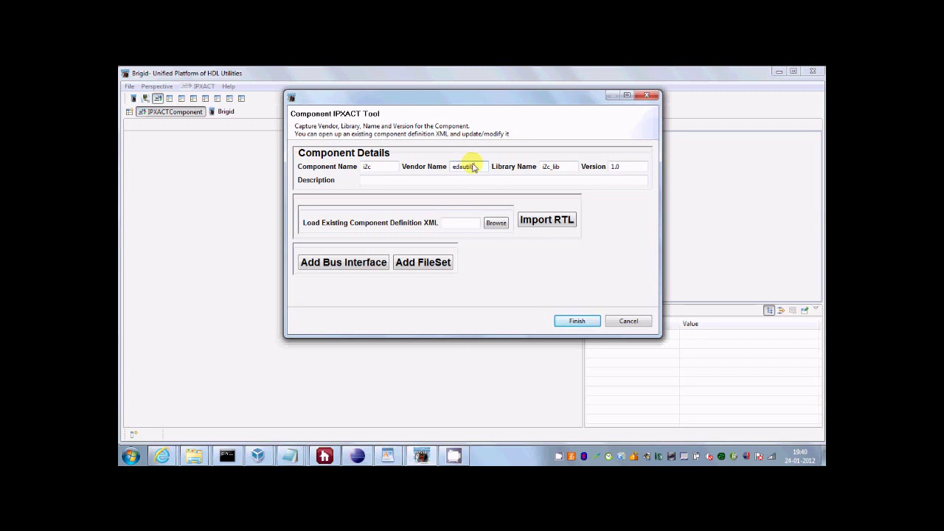
pyautogui.write('s.com')
# - Enter the component description "Created with the DesignPlayer tool in IP-XACT perspective by importing the i2c RTL."
pyautogui.click(544, 181)
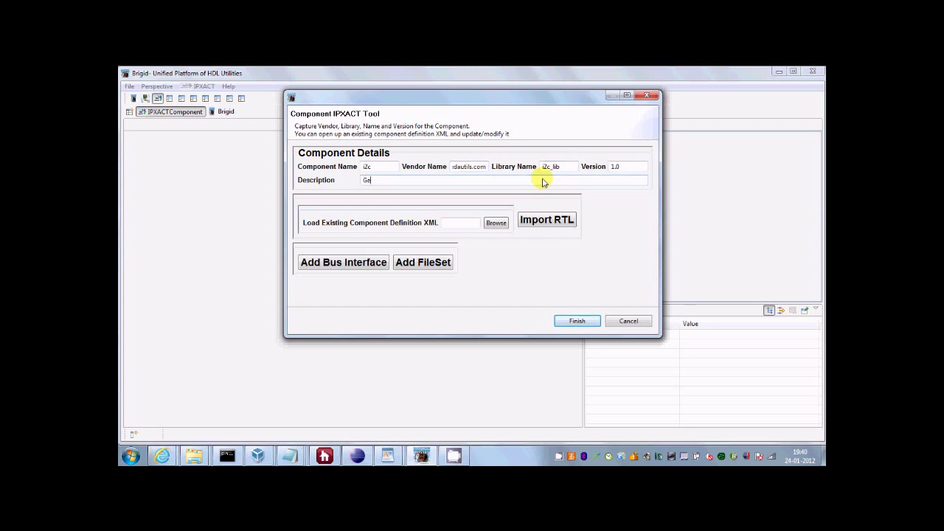
pyautogui.write('Creat')
pyautogui.press('BackSpace')
pyautogui.press('BackSpace')
pyautogui.write('he DesignPlayer tool in IP')
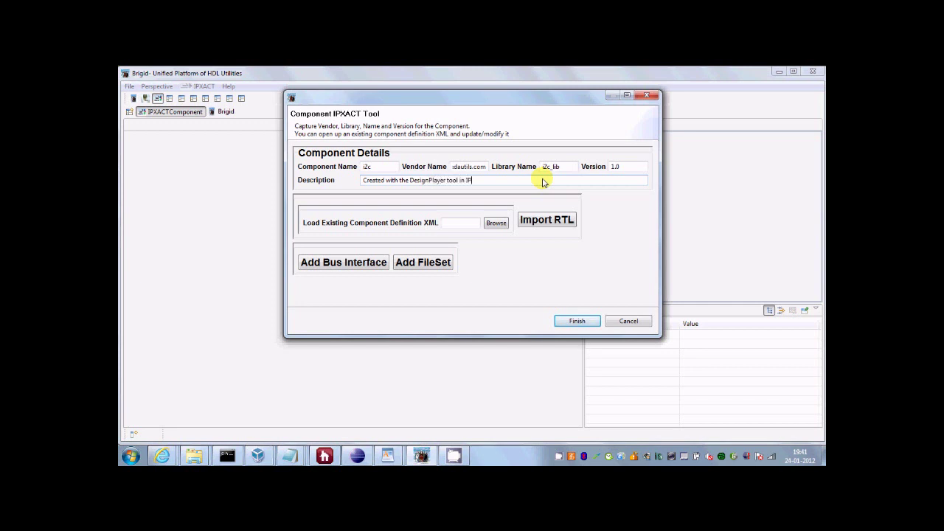
pyautogui.write('XAC')
pyautogui.write('T persp')
pyautogui.write('y importing the i2c RTL.')
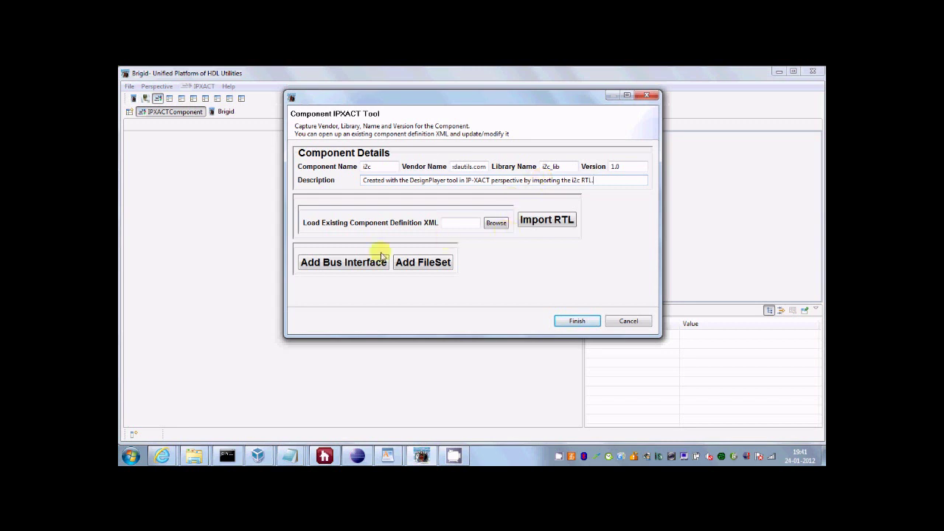
# - Add a bus interface named clkintf with the description "This is clock interface"
pyautogui.click(354, 262)
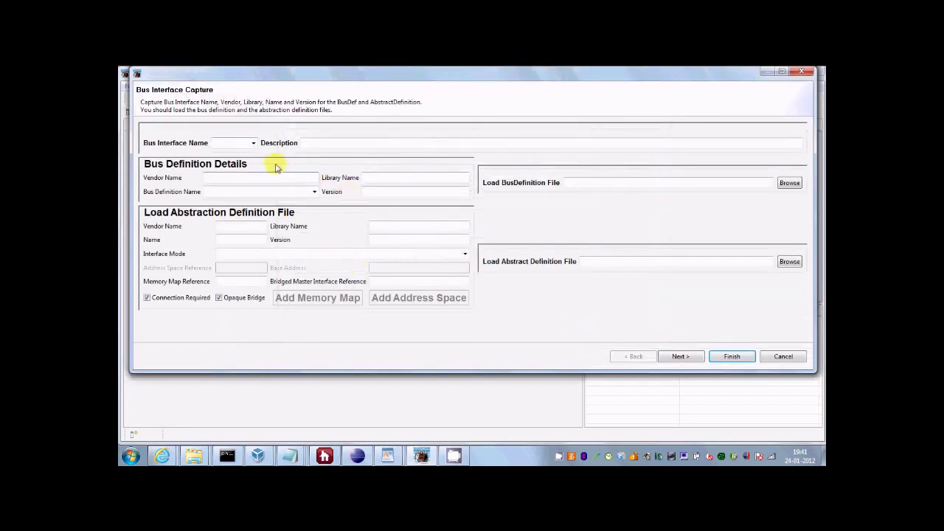
pyautogui.click(244, 147)
pyautogui.write('clkintf')
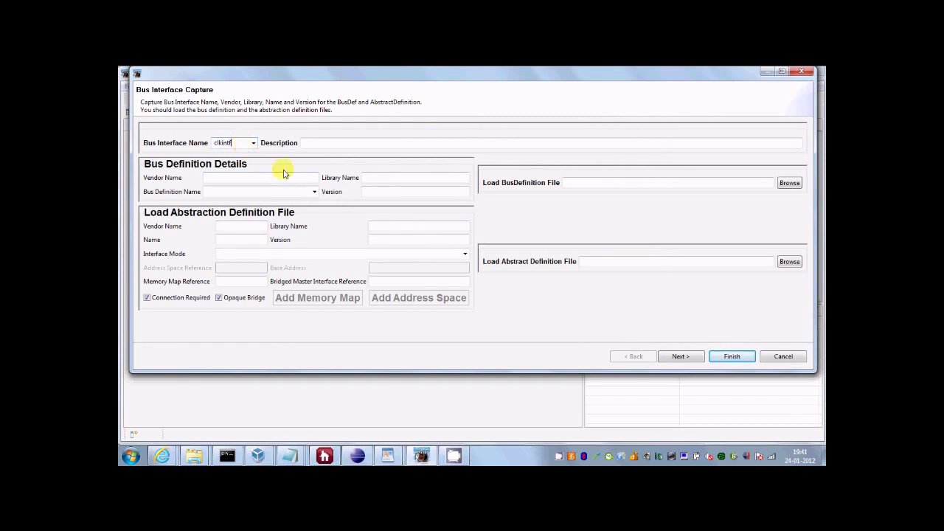
pyautogui.click(321, 144)
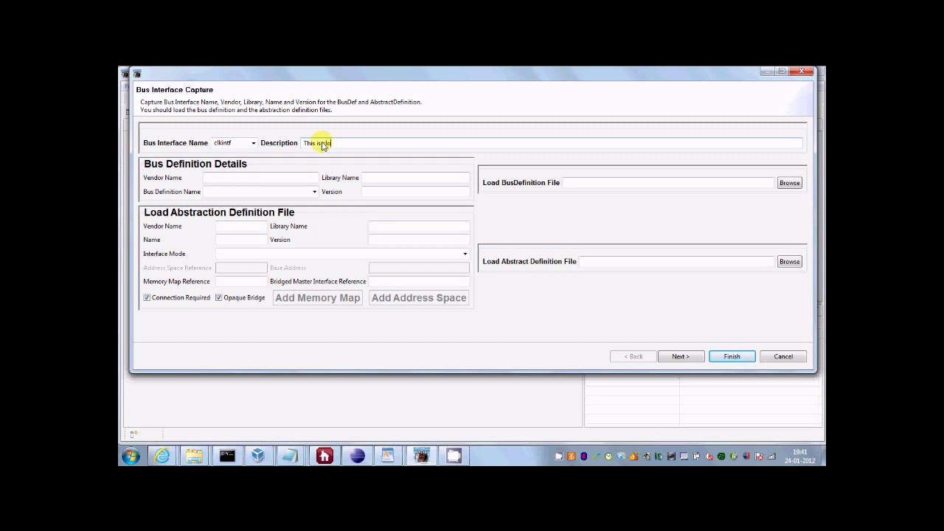
pyautogui.write('This is clock interface')
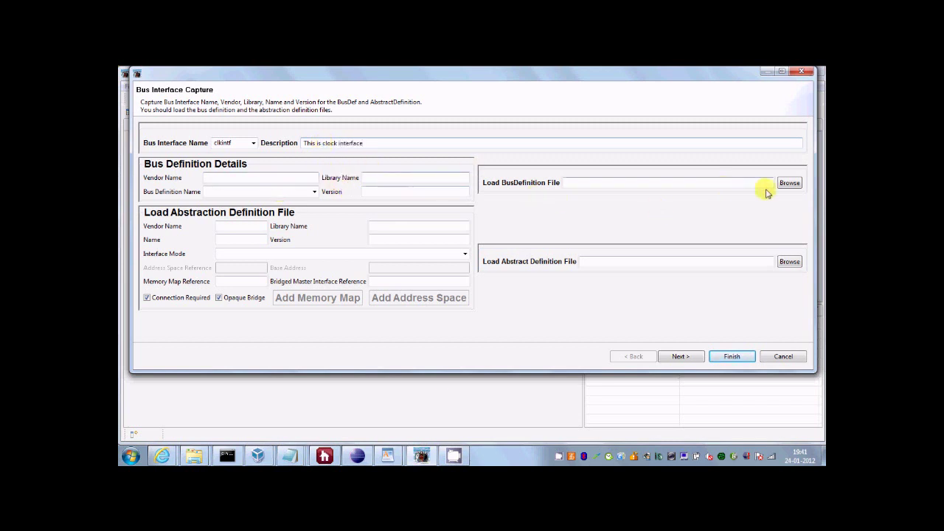
# - Browse for the bus definition file and select clock.bd in the busdefs folder
pyautogui.click(789, 183)
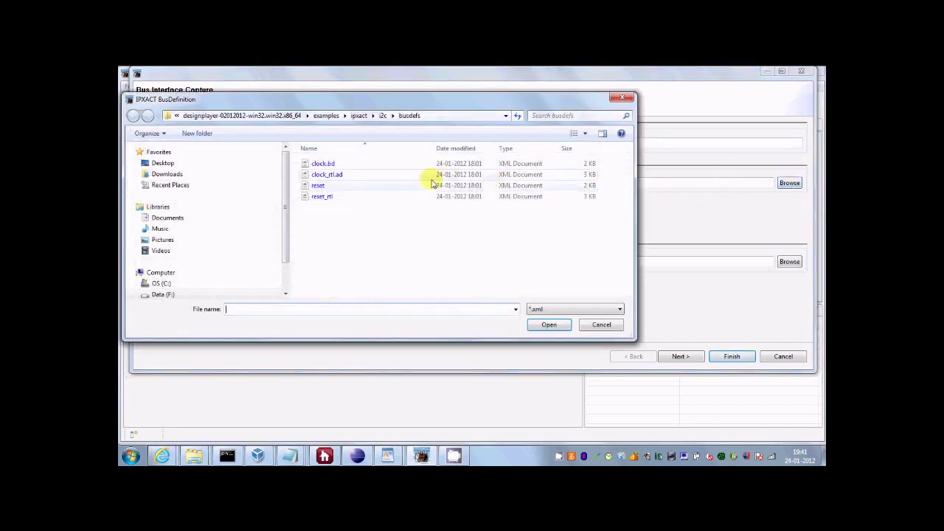
pyautogui.click(334, 165)
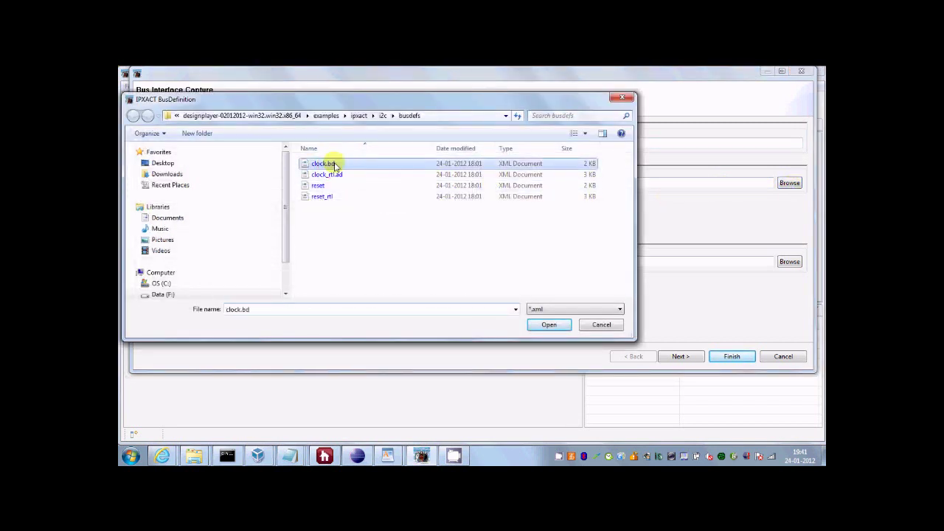
# - Switch to WordPad and examine the schema declarations in clock.bd and clock_rtl.ad, closing clock.bd after reading it
pyautogui.click(391, 456)
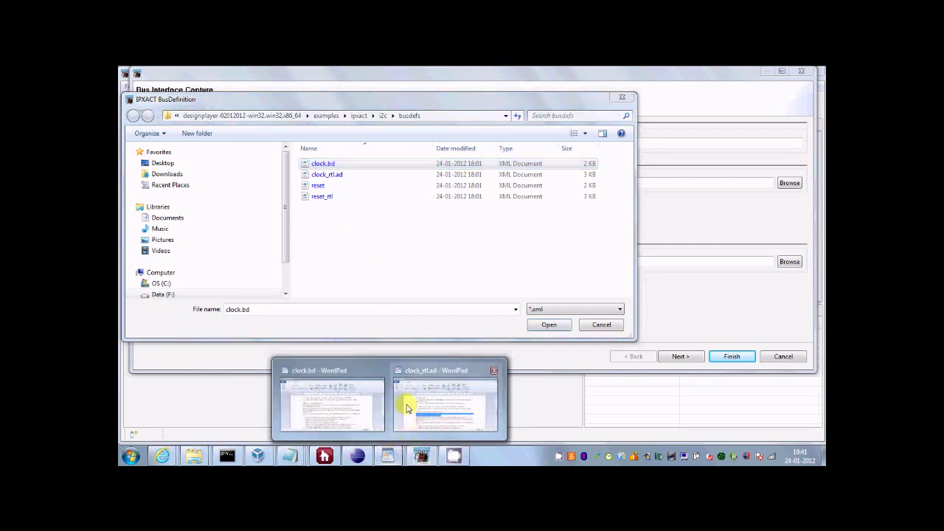
pyautogui.click(362, 401)
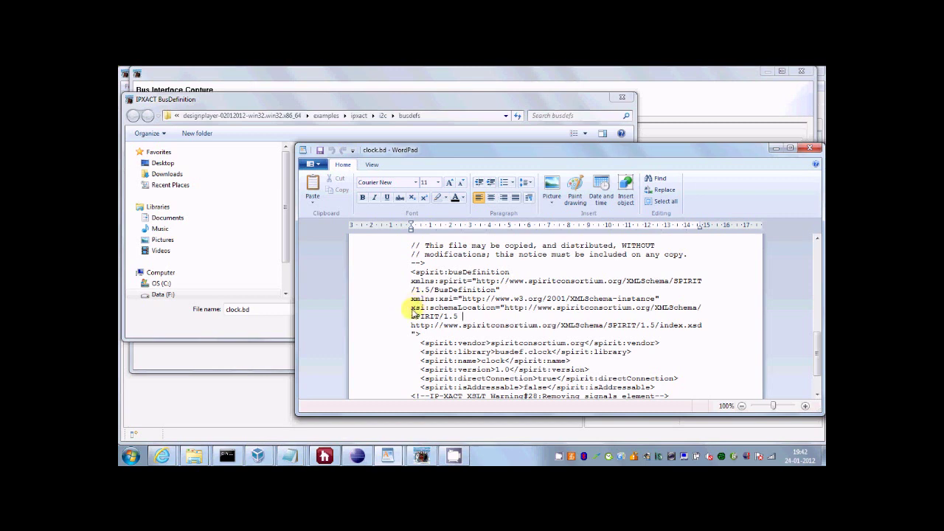
pyautogui.moveTo(412, 310); pyautogui.dragTo(467, 317)
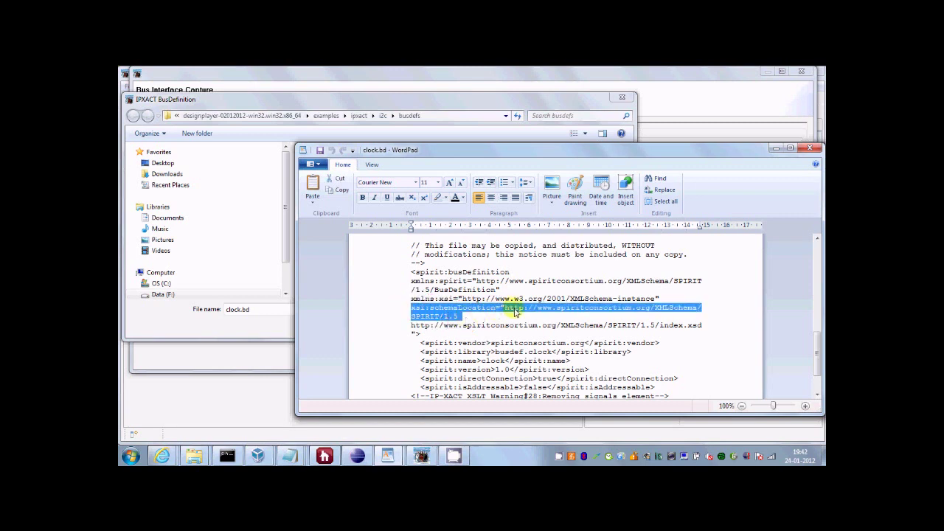
pyautogui.click(451, 332)
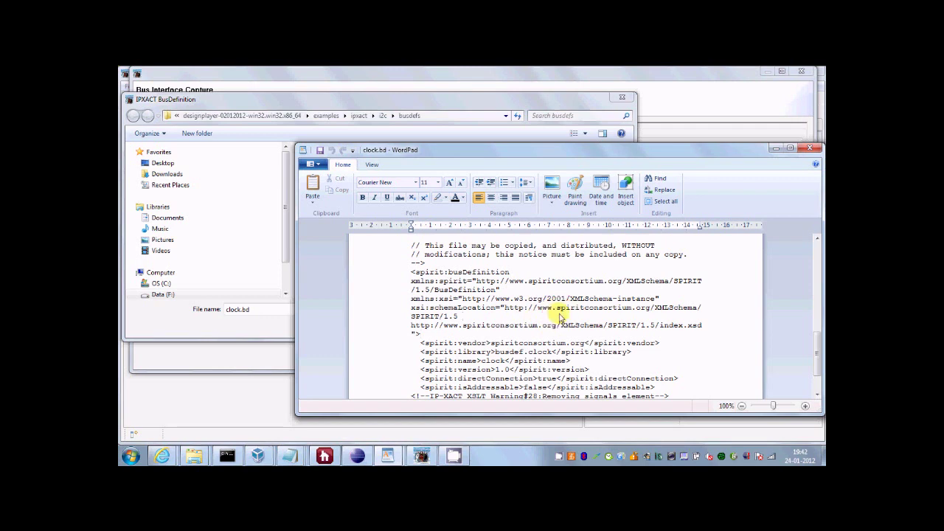
pyautogui.click(809, 150)
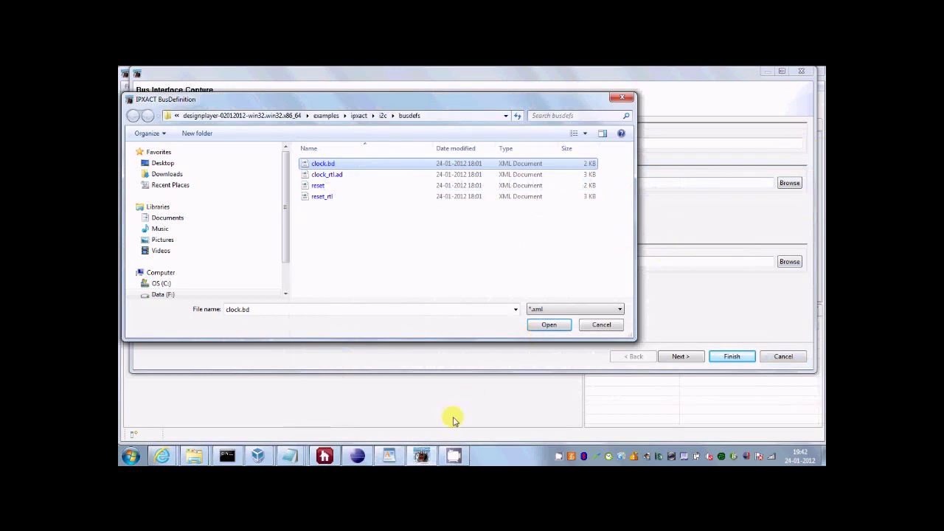
pyautogui.click(399, 457)
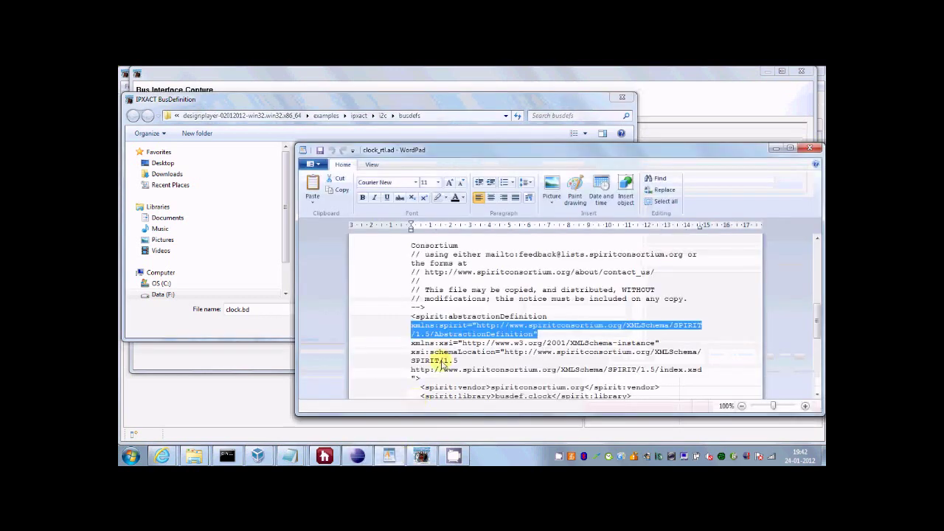
pyautogui.click(480, 332)
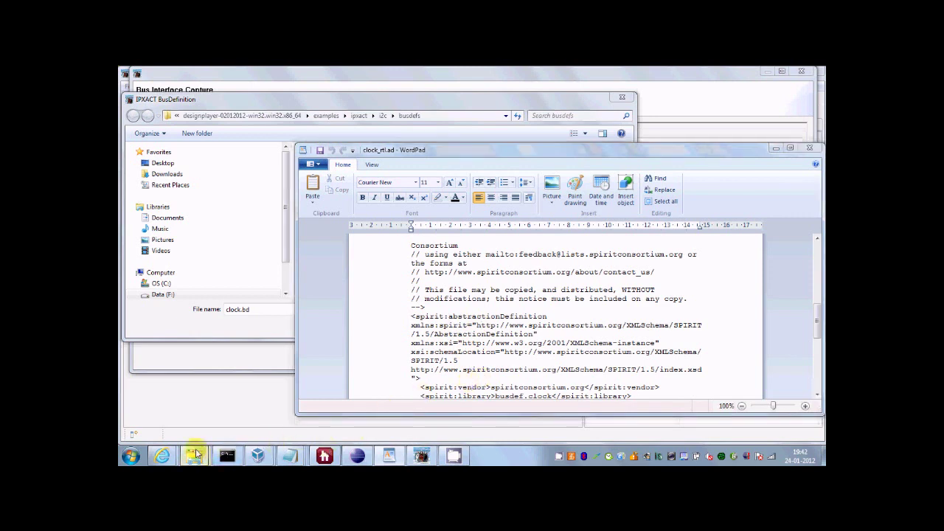
# - Open clock.bd from the busdefs folder in the web browser and examine its xmlns:spirit BusDefinition namespace
pyautogui.moveTo(194, 455)
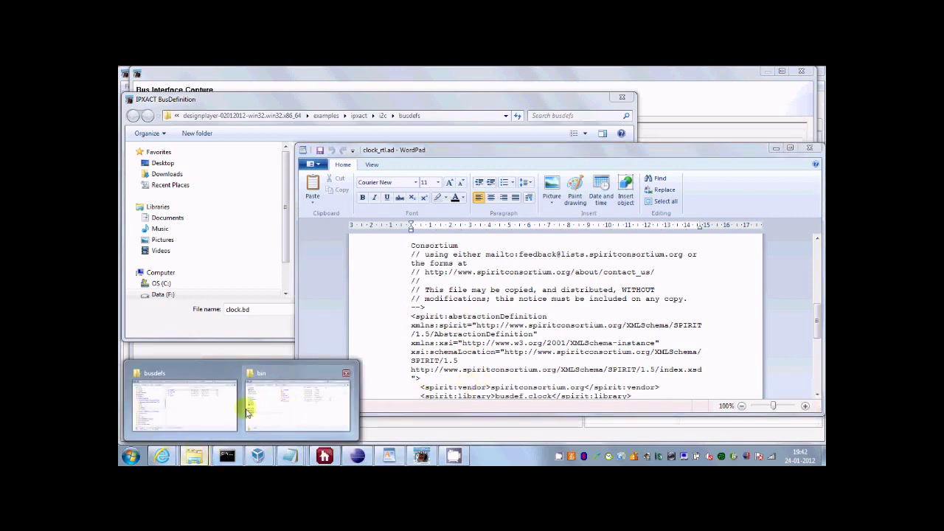
pyautogui.click(287, 407)
pyautogui.doubleClick(429, 163)
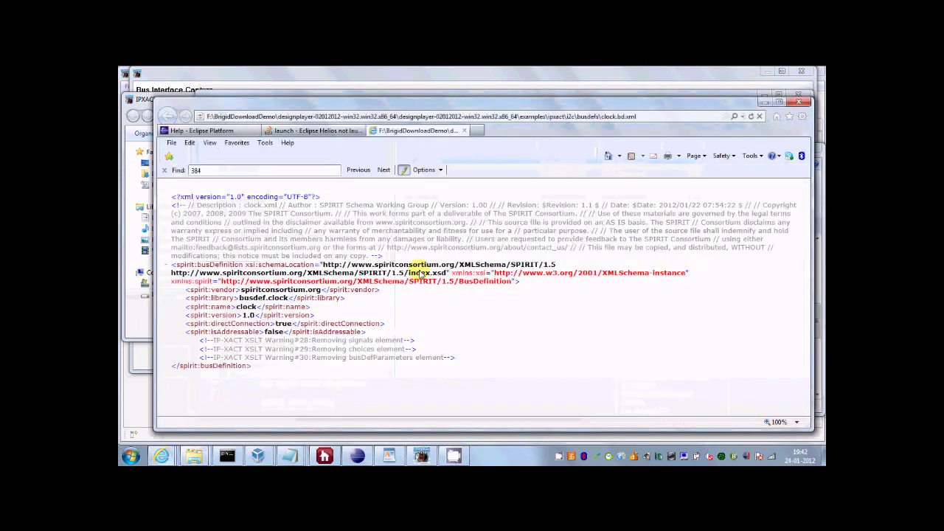
pyautogui.click(476, 298)
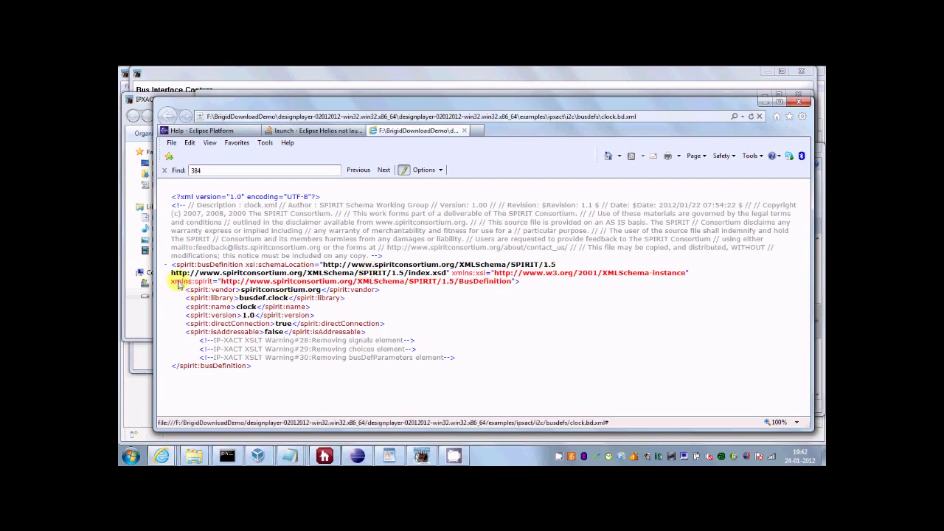
pyautogui.click(306, 286)
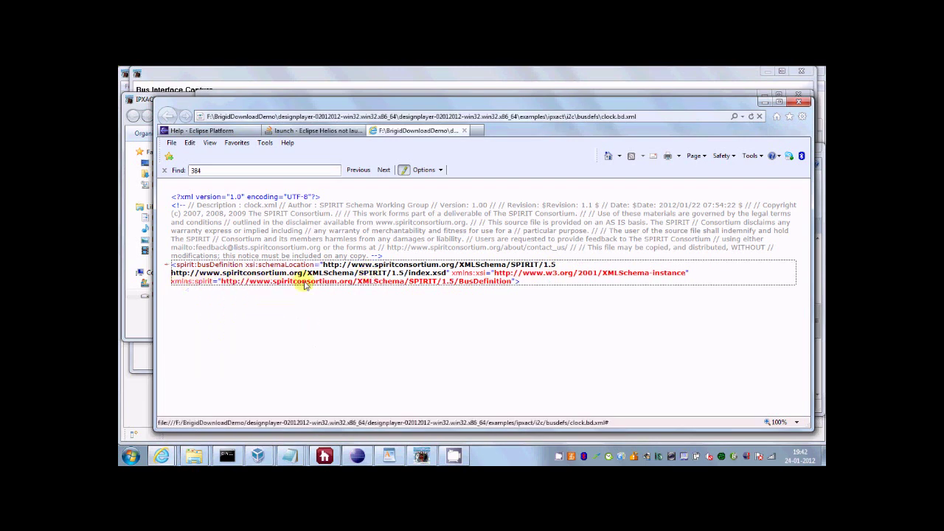
pyautogui.click(307, 286)
pyautogui.click(306, 285)
pyautogui.click(305, 285)
pyautogui.click(306, 283)
pyautogui.moveTo(166, 283)
pyautogui.mouseDown()
pyautogui.moveTo(312, 286)
pyautogui.moveTo(401, 272)
pyautogui.moveTo(468, 288)
pyautogui.moveTo(520, 285)
pyautogui.mouseUp()
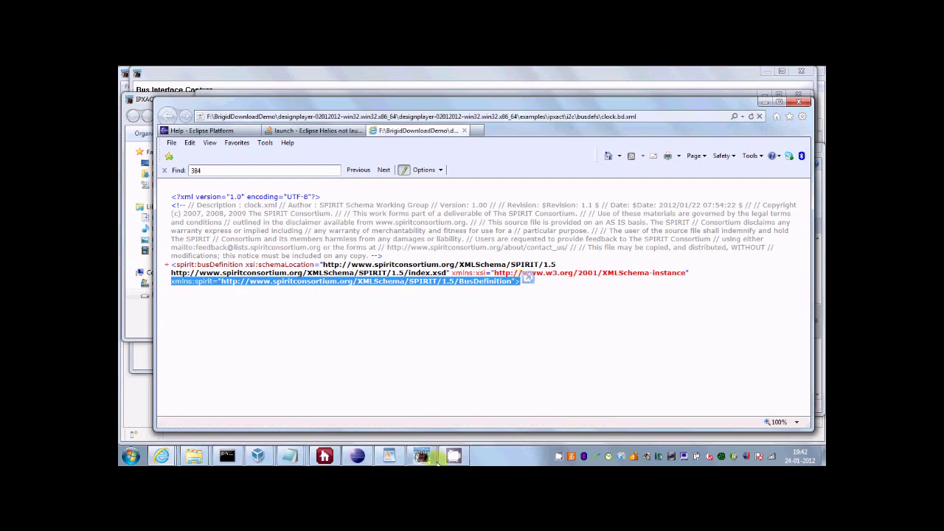
pyautogui.click(433, 340)
# - Switch back to DesignPlayer and load clock.bd as the bus definition file of clkintf
pyautogui.click(424, 453)
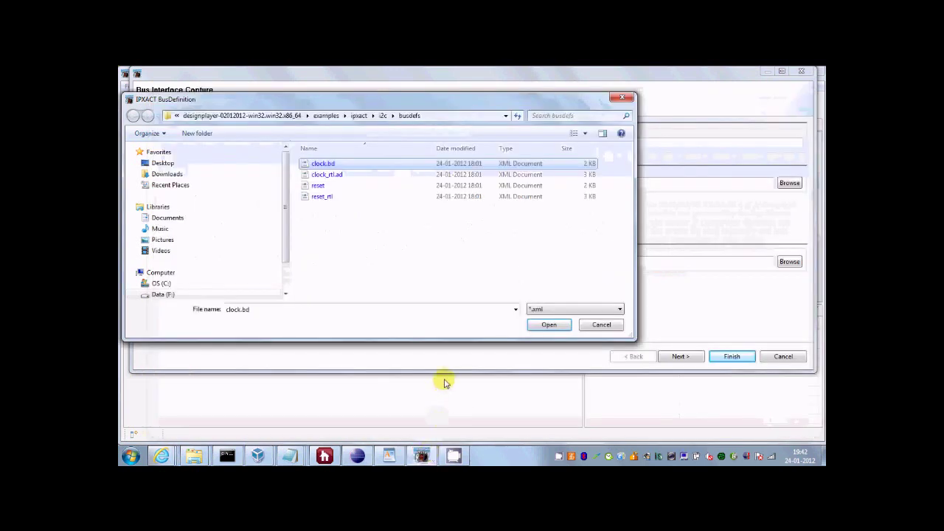
pyautogui.click(320, 163)
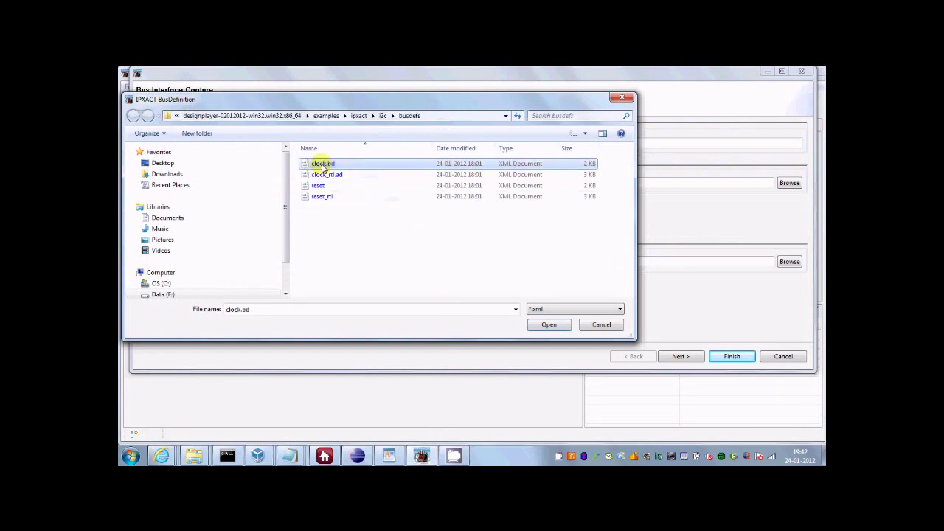
pyautogui.click(532, 328)
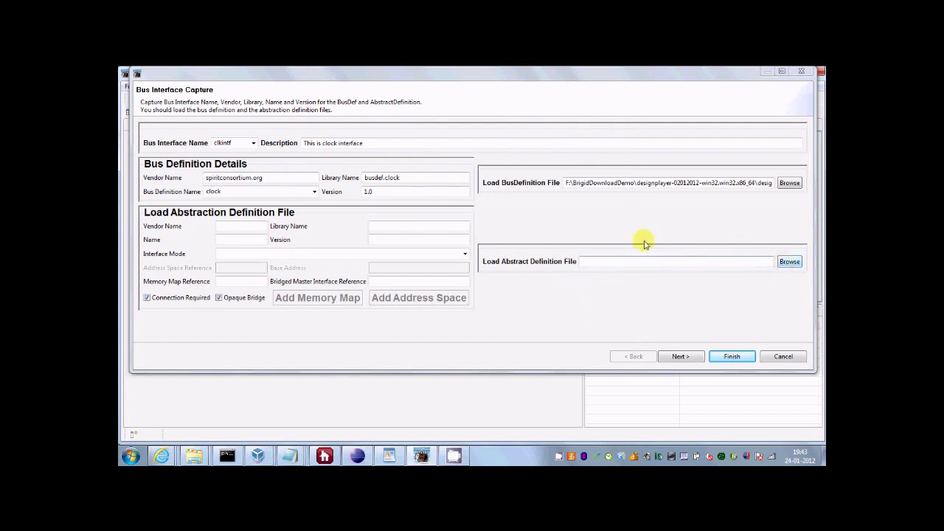
# - Load clock_rtl.ad from the busdefs folder as the abstraction definition file of clkintf
pyautogui.click(251, 219)
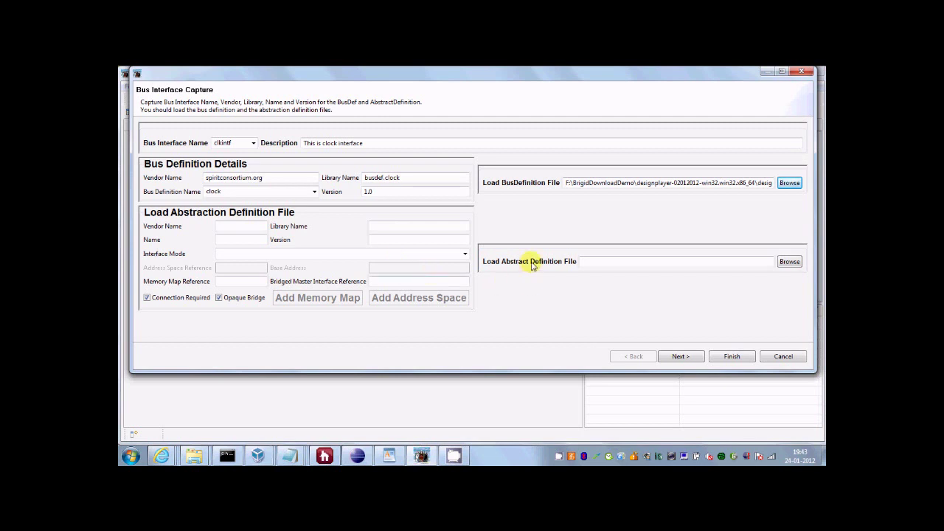
pyautogui.click(788, 262)
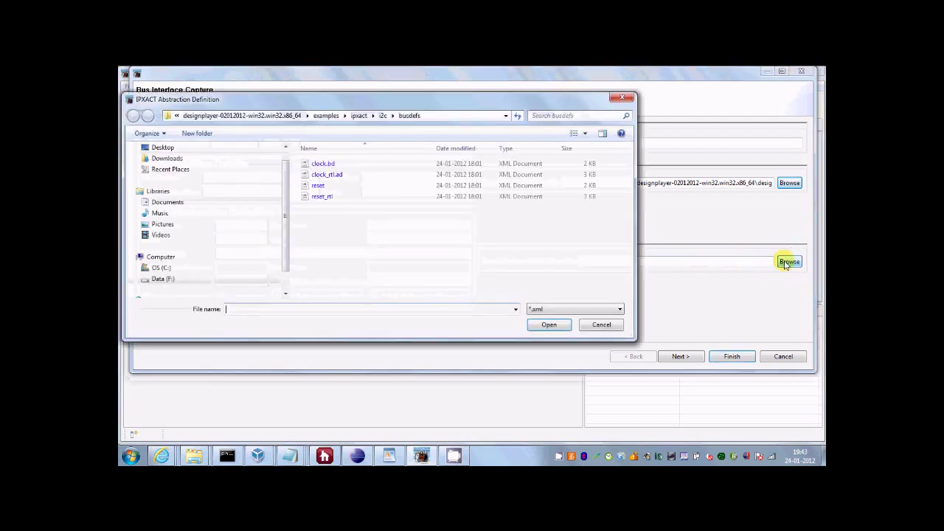
pyautogui.click(403, 175)
pyautogui.click(540, 323)
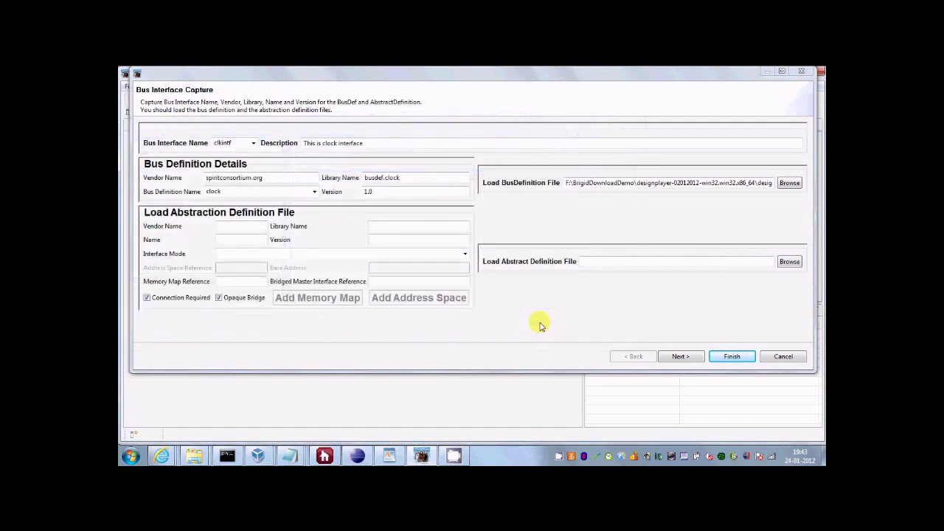
# - Set the interface mode of the clkintf bus interface to SLAVE
pyautogui.click(338, 255)
pyautogui.click(464, 254)
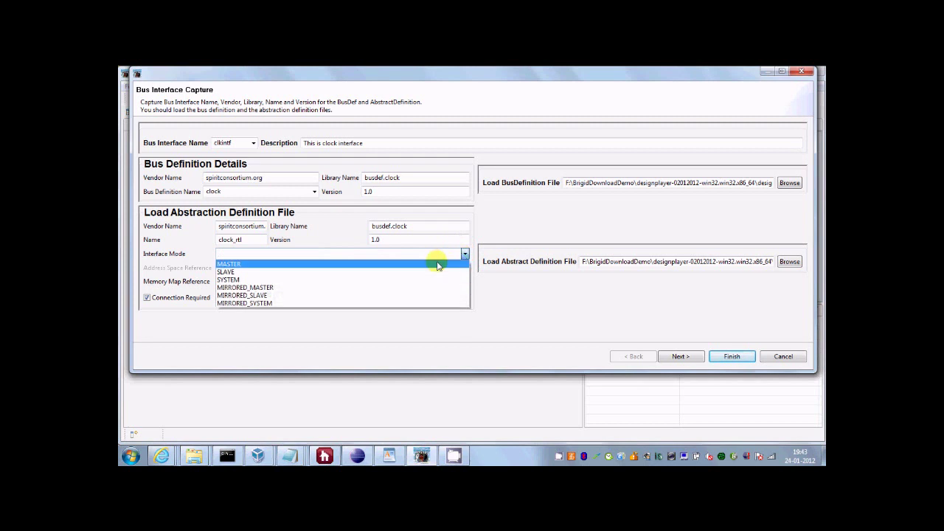
pyautogui.click(430, 273)
# - Set the memory map reference to mmapref and the bridged master interface reference to masterifref
pyautogui.click(250, 284)
pyautogui.write('mmap')
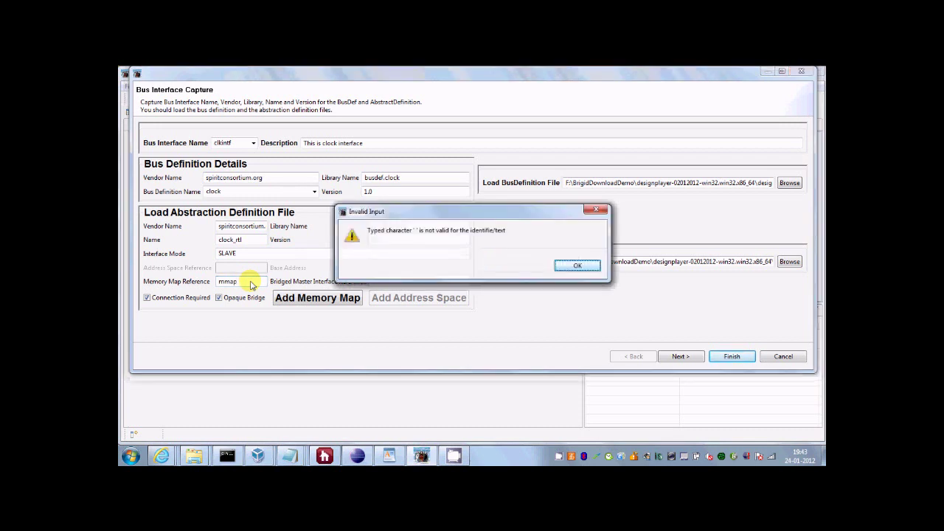
pyautogui.click(569, 264)
pyautogui.click(245, 282)
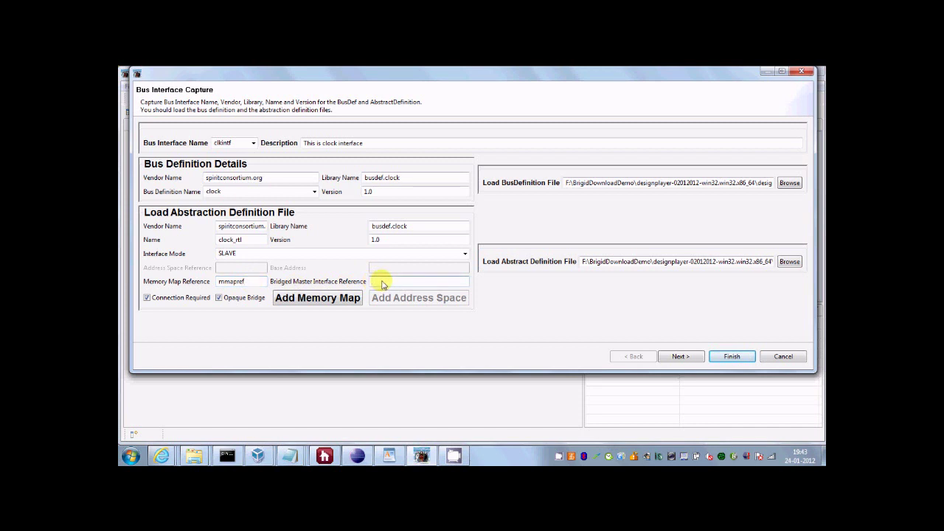
pyautogui.write('masterifref')
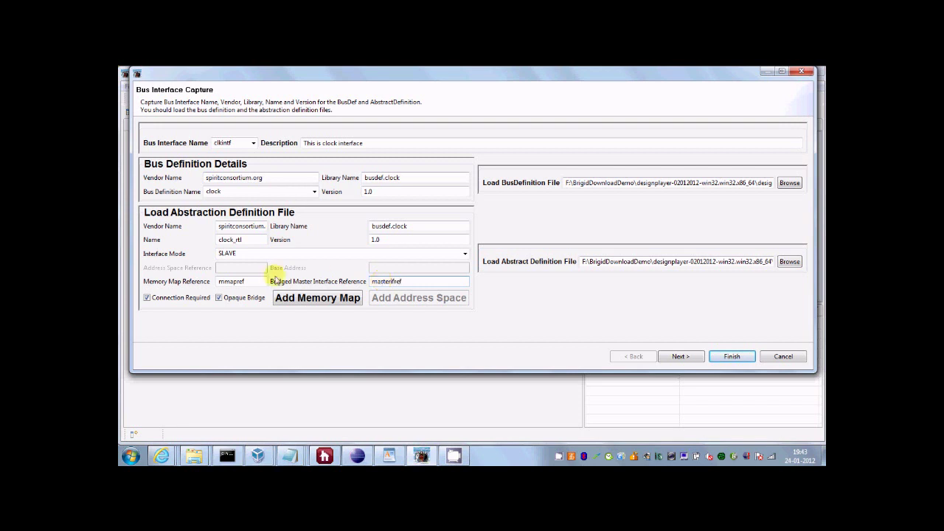
# - Add a memory map named mmap1 with base address 0x100
pyautogui.click(302, 297)
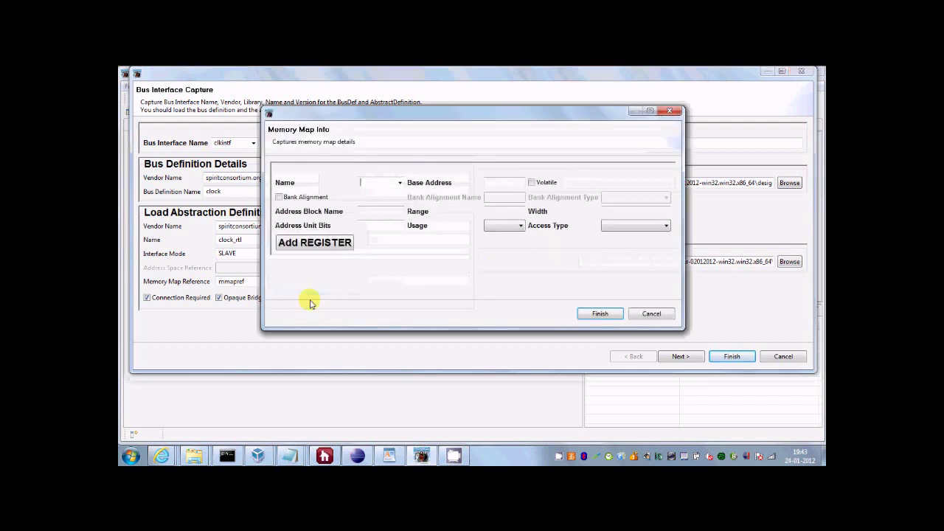
pyautogui.click(400, 184)
pyautogui.click(375, 184)
pyautogui.write('mmap1')
pyautogui.click(491, 184)
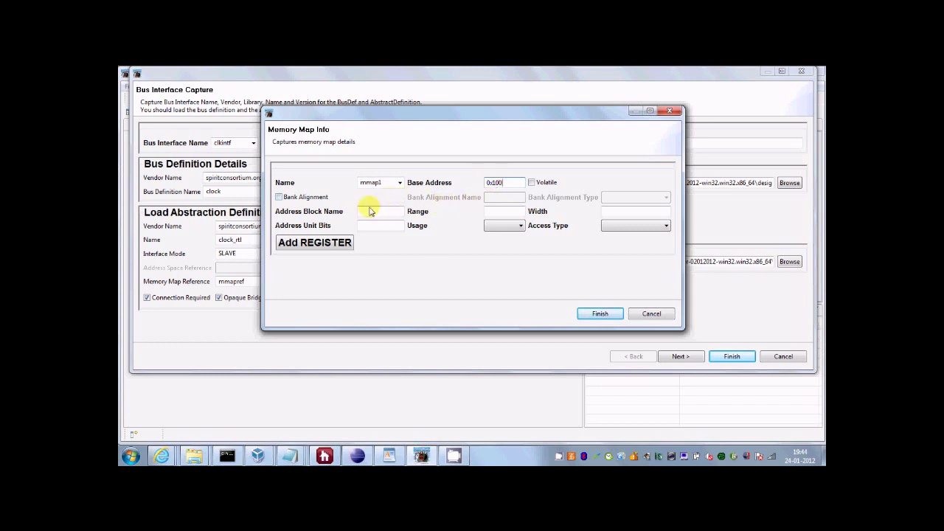
# - Enable bank alignment for mmap1, naming it bankalign1 with the alignment type SERIAL
pyautogui.click(304, 197)
pyautogui.click(505, 198)
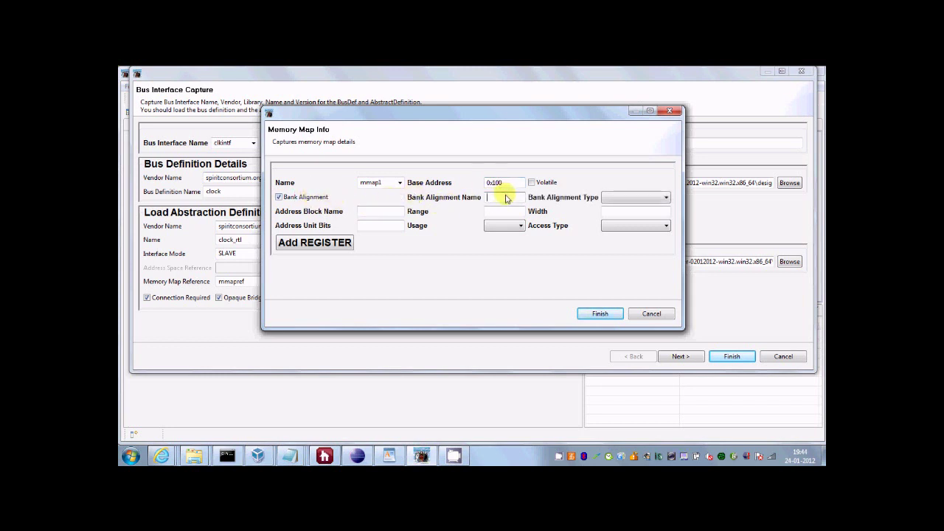
pyautogui.write('bankalign1')
pyautogui.click(654, 196)
pyautogui.click(644, 212)
# - Define the address block blk1 with range 0x100, width 32 and 128 address unit bits
pyautogui.click(389, 214)
pyautogui.write('blk1')
pyautogui.click(498, 214)
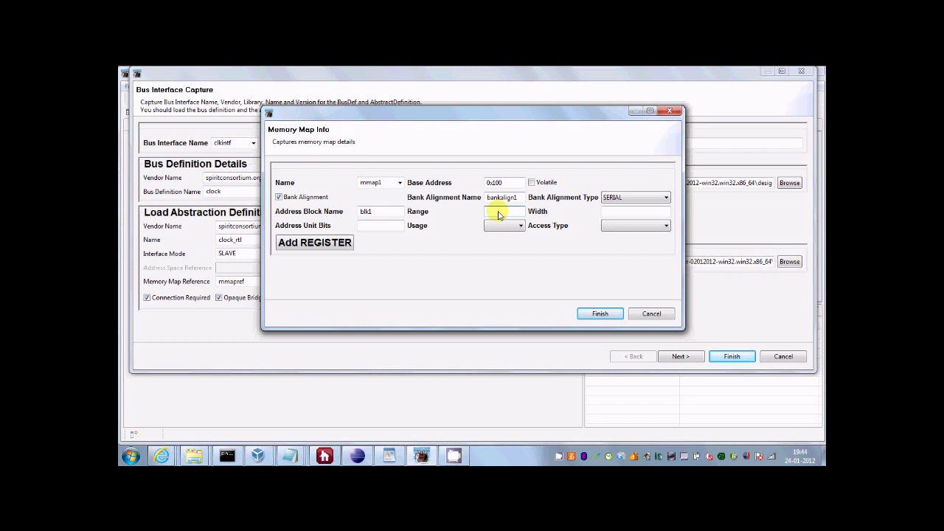
pyautogui.write('0x100')
pyautogui.click(611, 213)
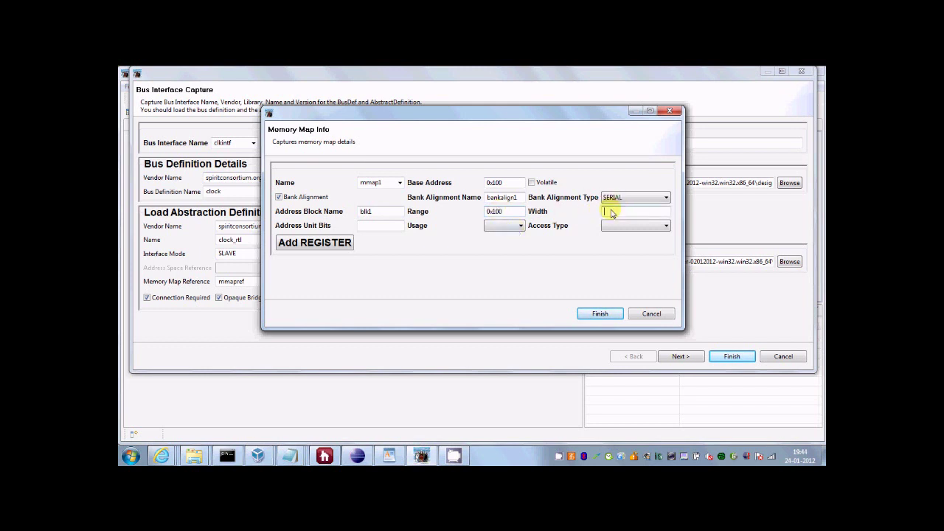
pyautogui.write('32')
pyautogui.click(394, 228)
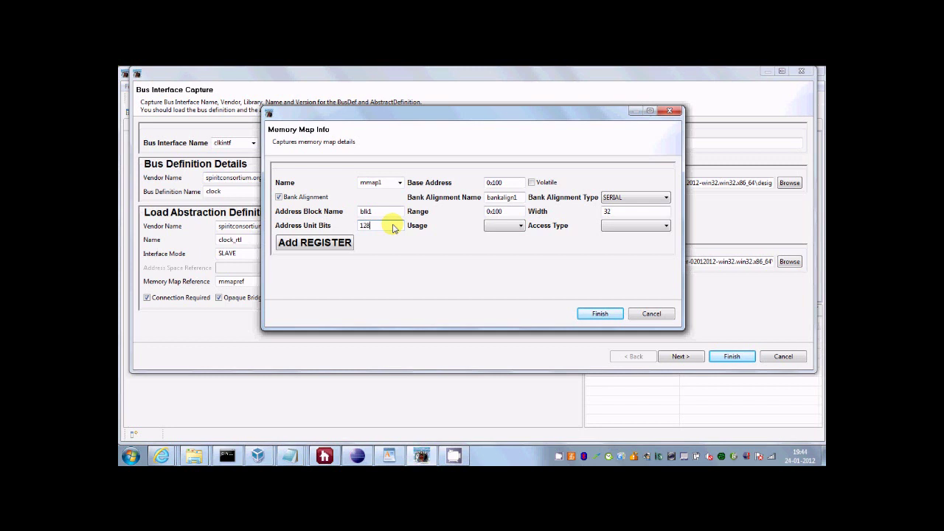
# - Set the memory map's usage to MEMORY and its access type to WRITE_ONLY
pyautogui.click(519, 226)
pyautogui.click(516, 236)
pyautogui.click(613, 226)
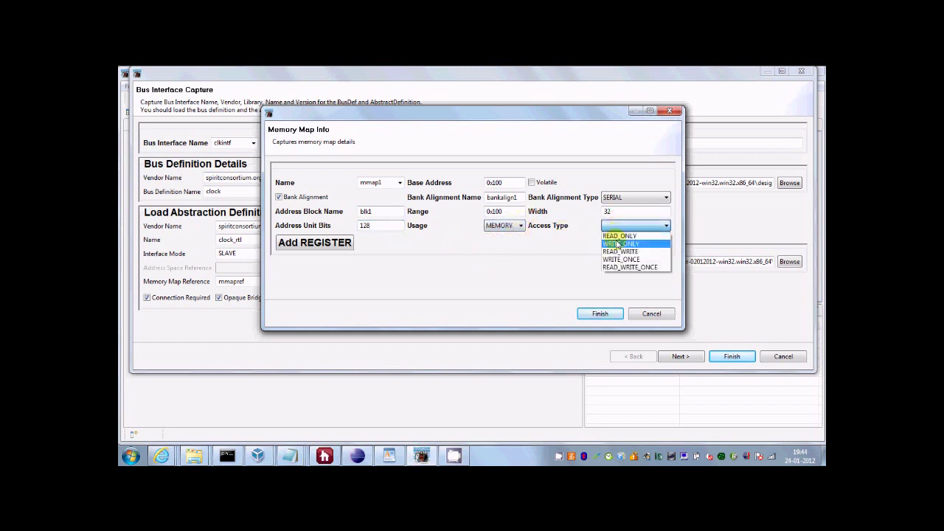
pyautogui.click(619, 243)
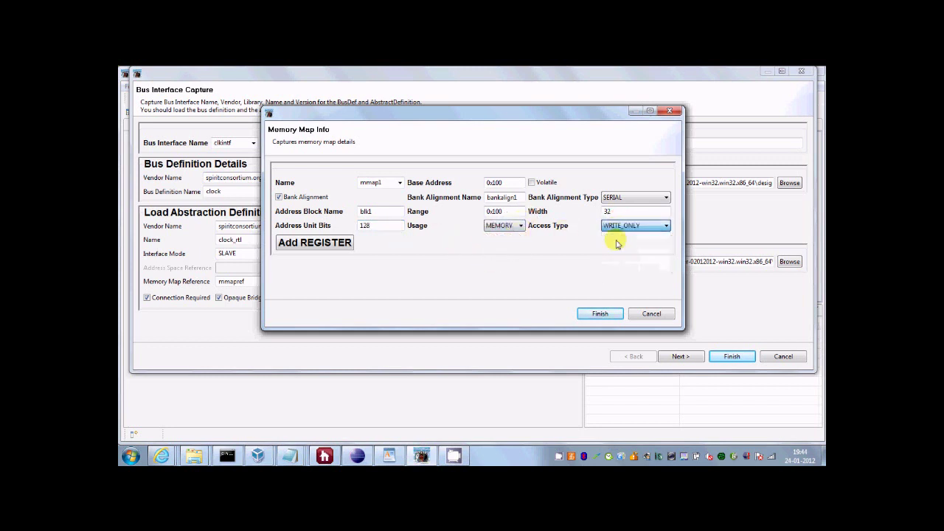
# - Start a new register in the memory map named ctrl_reg with the description "Control register"
pyautogui.click(328, 243)
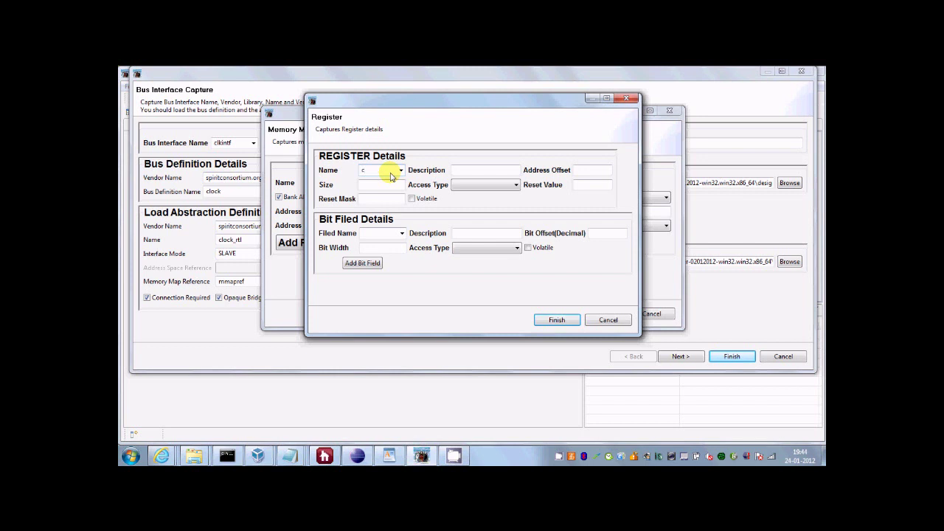
pyautogui.write('eg')
pyautogui.click(465, 174)
pyautogui.write('Control reg')
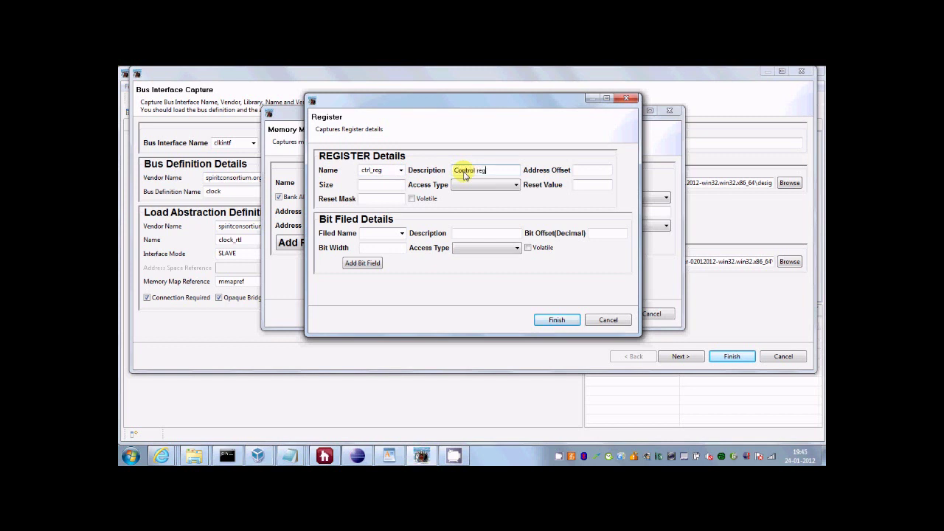
pyautogui.write('ister')
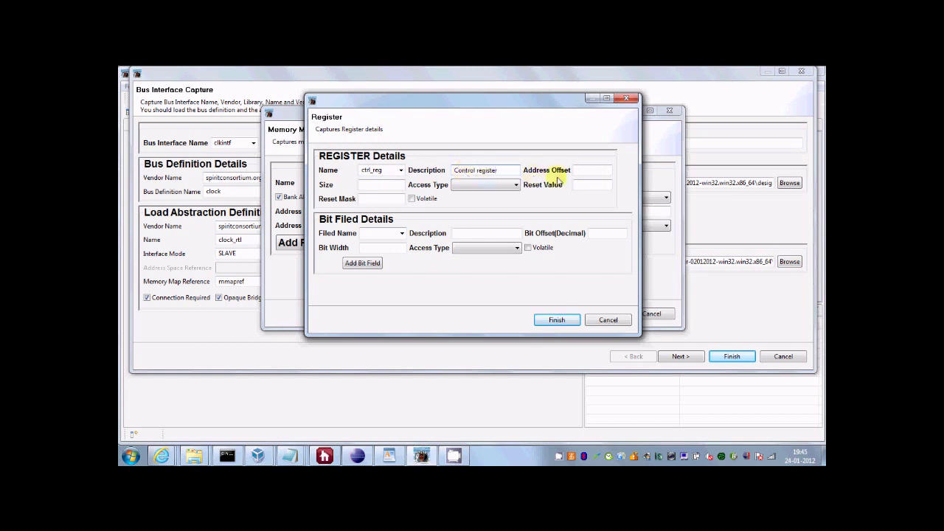
# - Set the register's address offset to 0x100, size to 32, access type to READ_WRITE, reset value to 0 and reset mask to 1
pyautogui.click(600, 172)
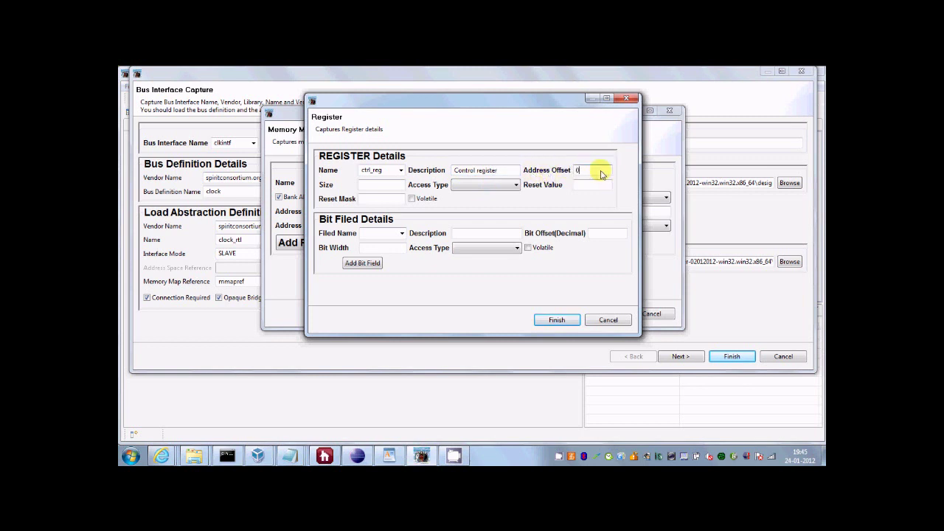
pyautogui.write('0x100')
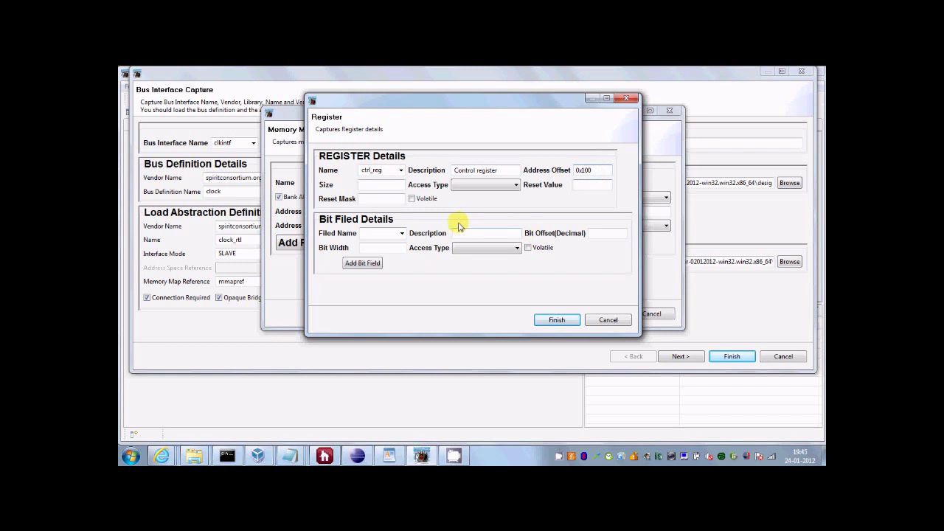
pyautogui.click(396, 189)
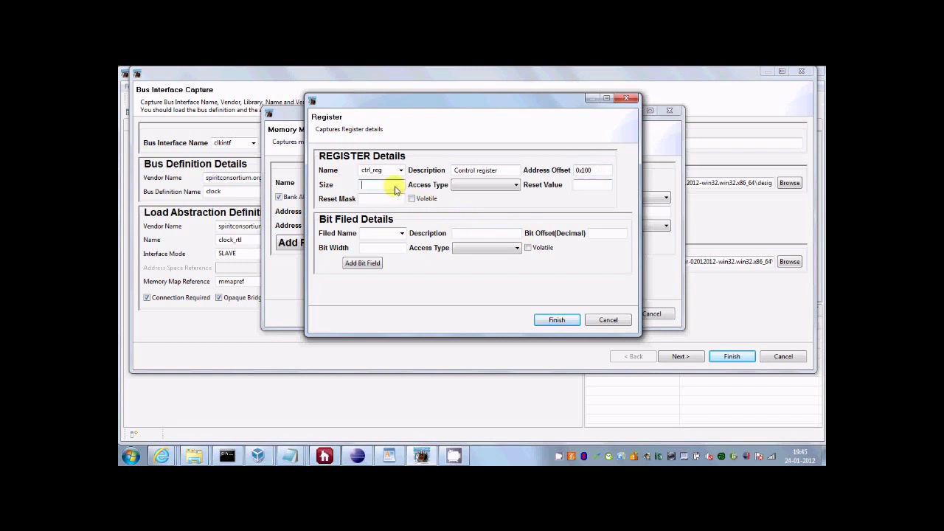
pyautogui.write('32')
pyautogui.click(461, 185)
pyautogui.click(469, 195)
pyautogui.click(595, 189)
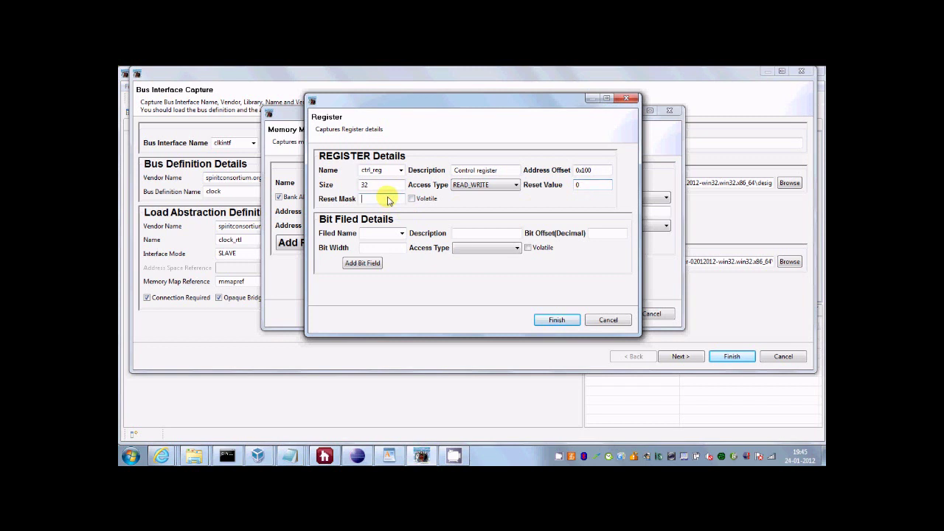
pyautogui.write('1')
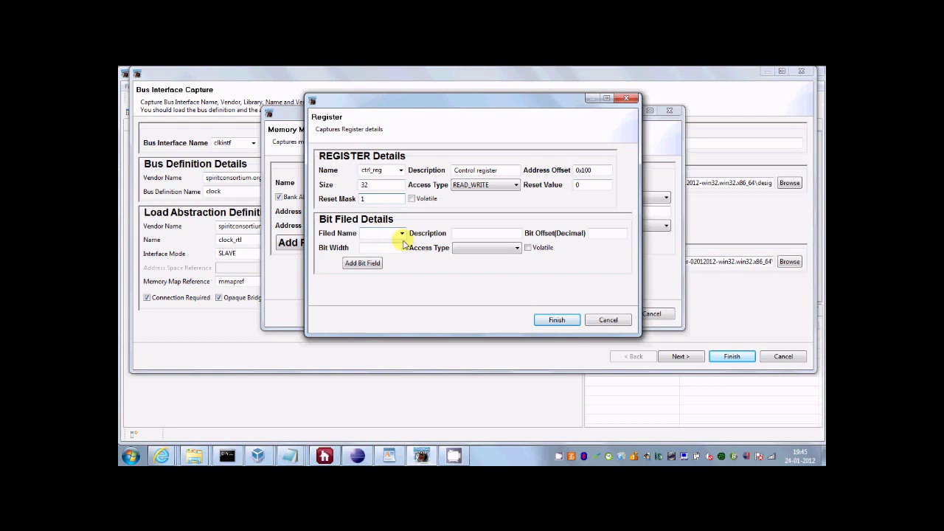
# - Add a bit field named ctrl to the register, described "Control bit", with bit offset 0, width 2 and READ_WRITE access
pyautogui.click(402, 233)
pyautogui.click(377, 233)
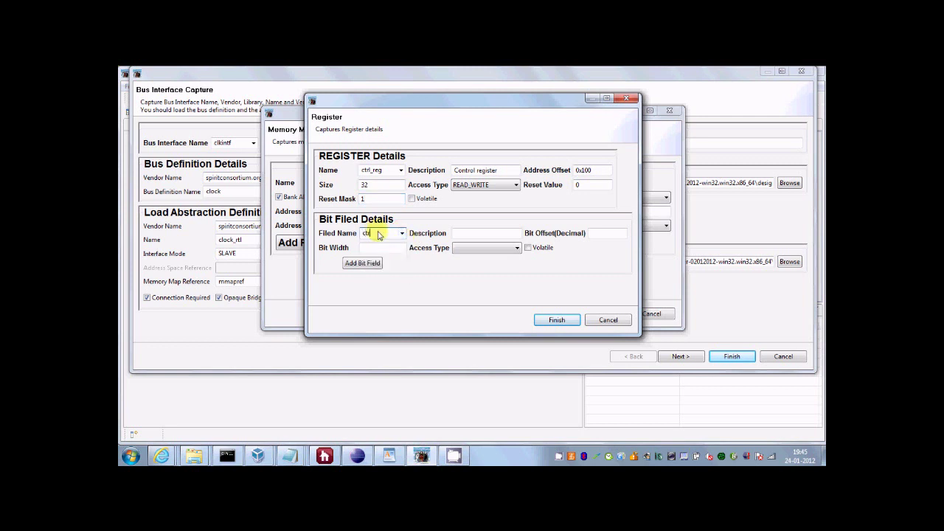
pyautogui.click(467, 236)
pyautogui.write('Control')
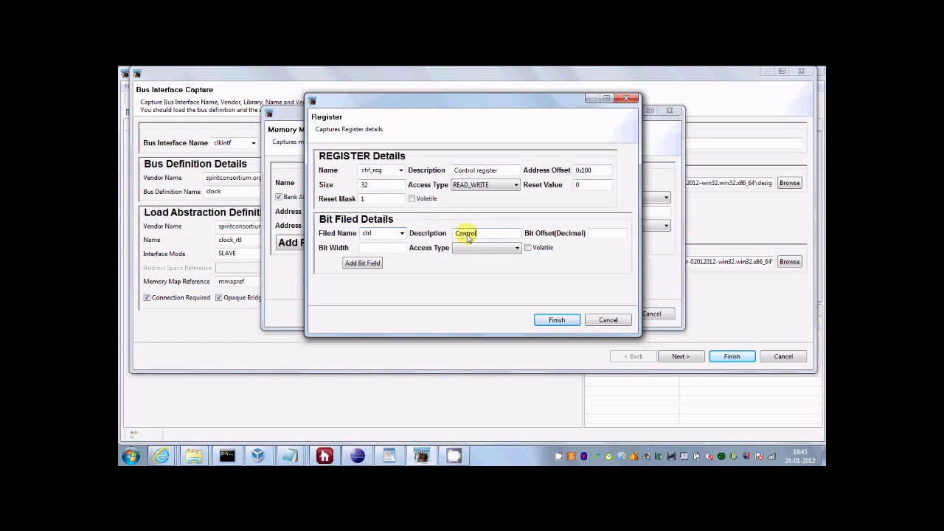
pyautogui.write(' bit')
pyautogui.click(595, 236)
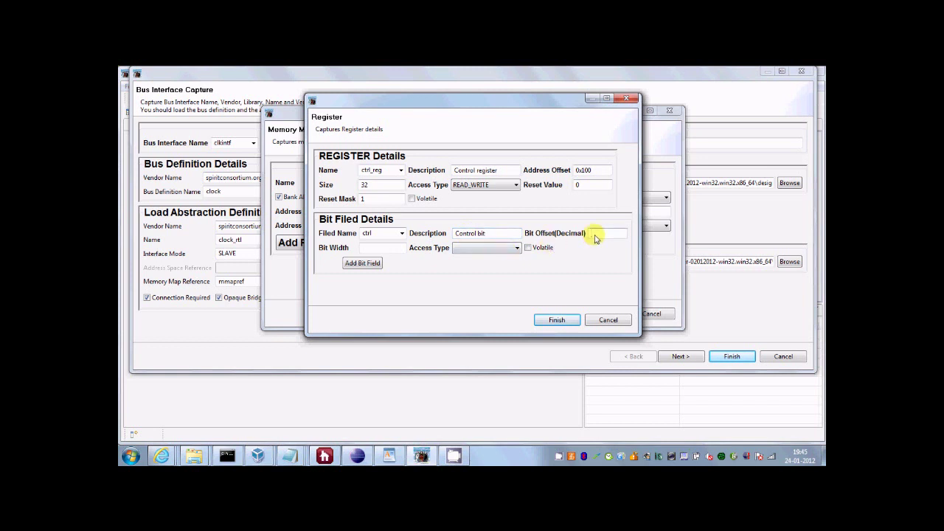
pyautogui.click(400, 249)
pyautogui.write('2')
pyautogui.click(472, 248)
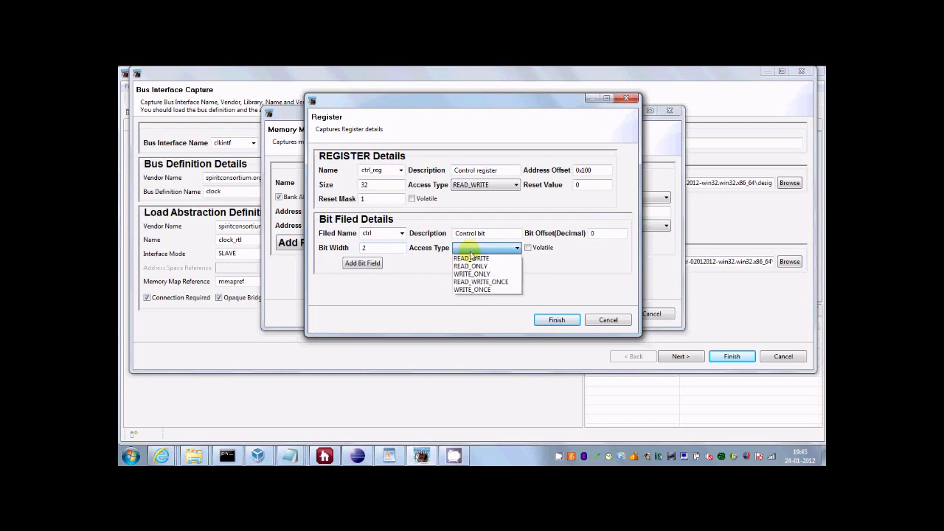
pyautogui.click(472, 257)
pyautogui.click(363, 264)
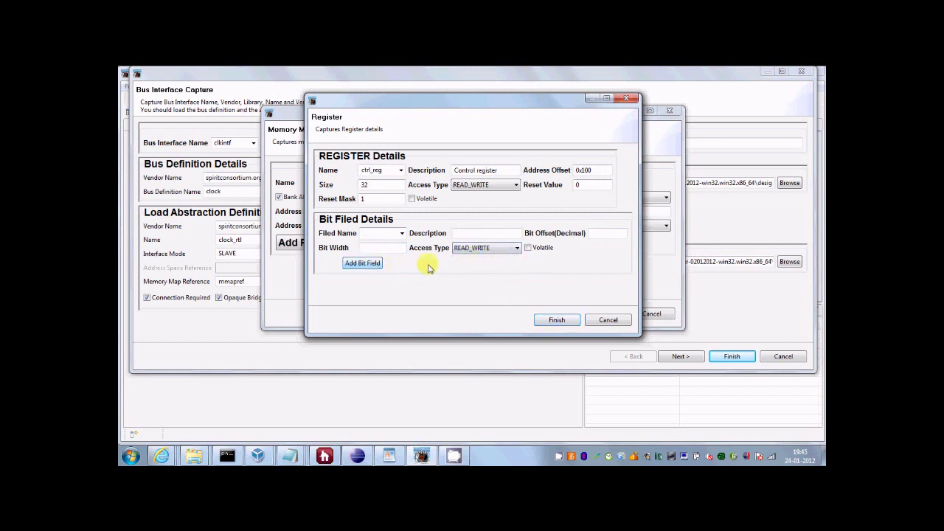
# - Add the bit field stat, described "Status bit", with width 1 and READ_WRITE_ONCE access, and complete the register and memory map
pyautogui.click(381, 234)
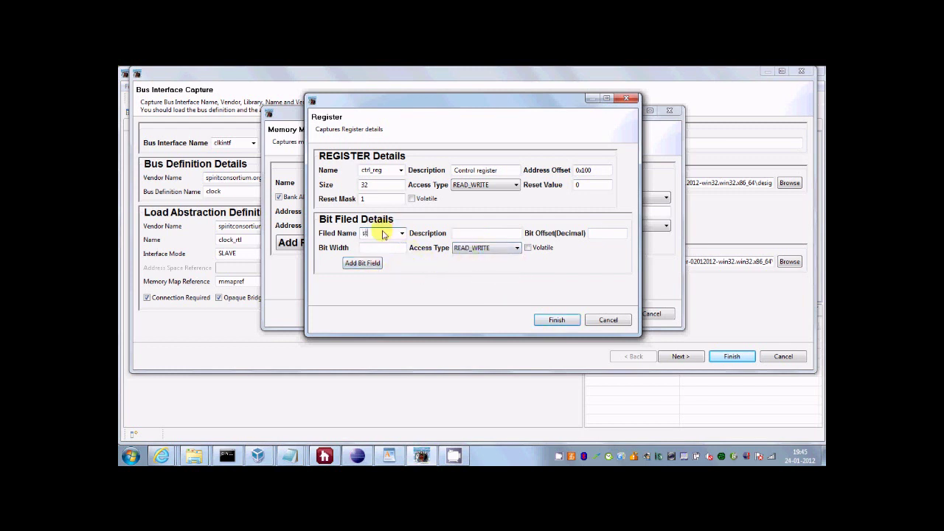
pyautogui.write('stat')
pyautogui.click(461, 235)
pyautogui.write('Status bit')
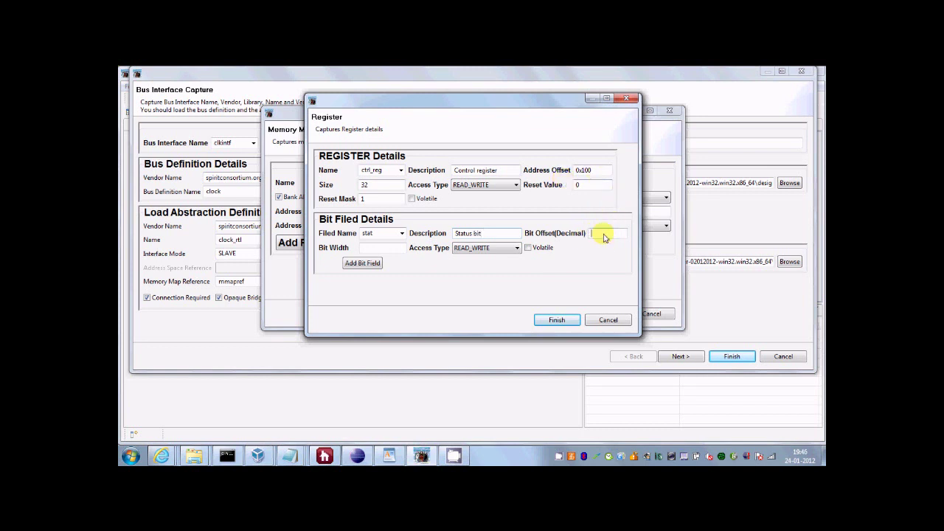
pyautogui.click(397, 253)
pyautogui.write('1')
pyautogui.click(477, 248)
pyautogui.click(479, 279)
pyautogui.click(363, 263)
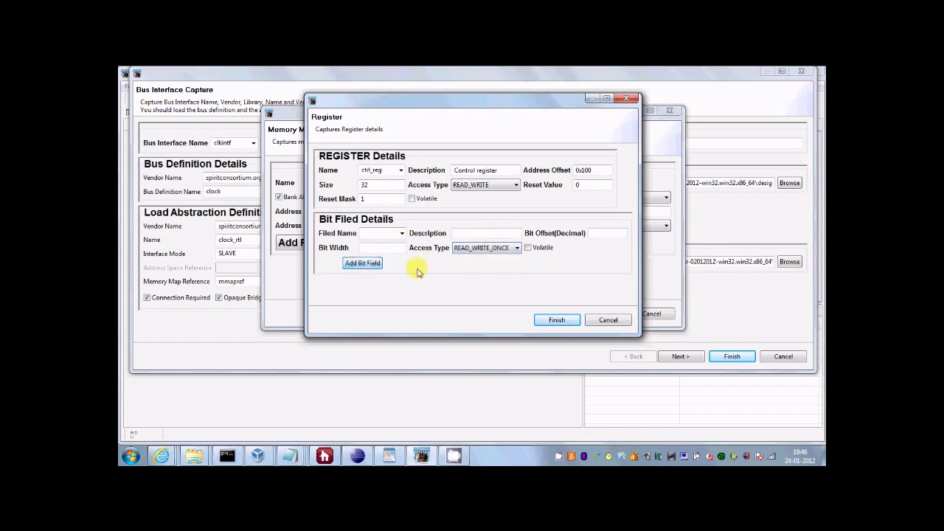
pyautogui.click(556, 320)
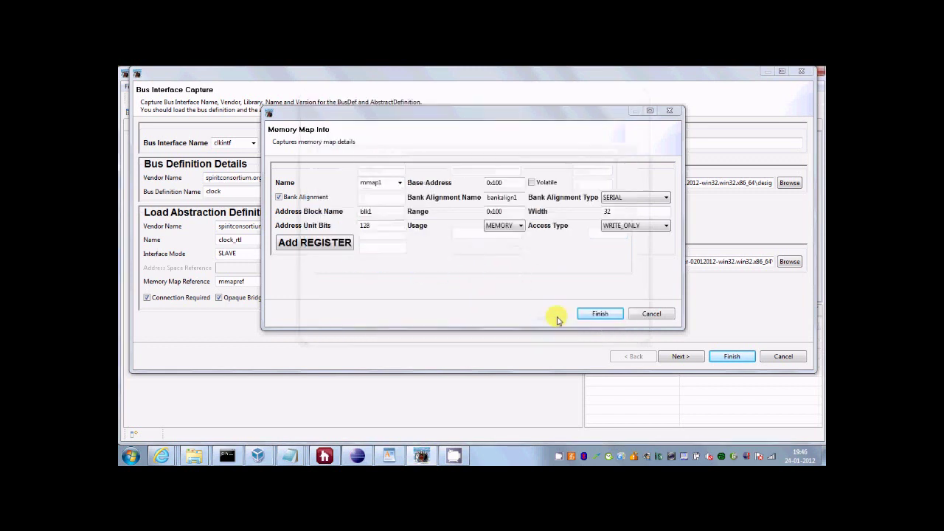
pyautogui.click(599, 316)
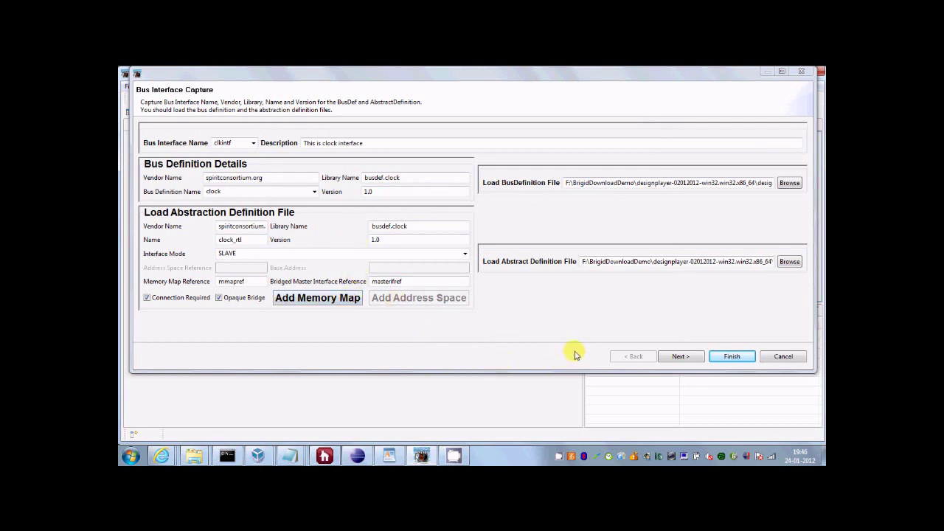
# - Map the logical port CLK to the physical RTL port pclk and complete the clock bus interface
pyautogui.click(679, 356)
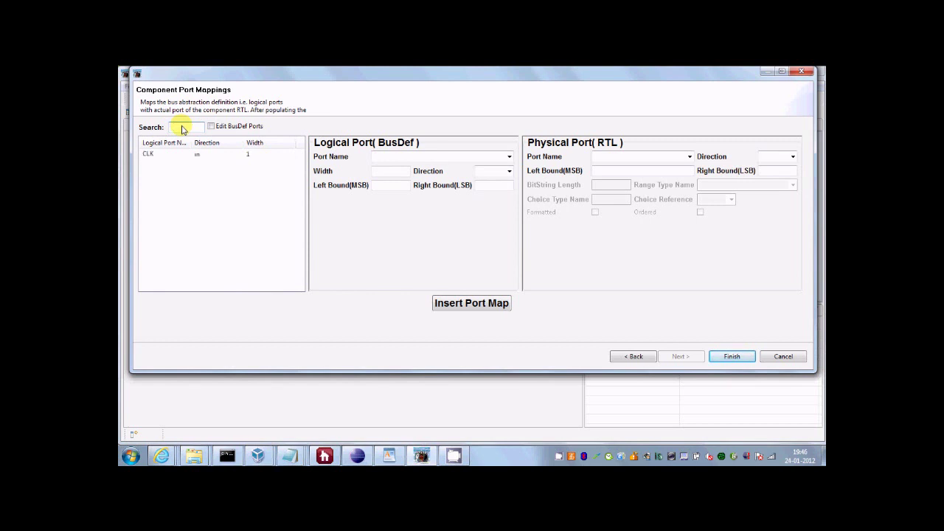
pyautogui.click(147, 157)
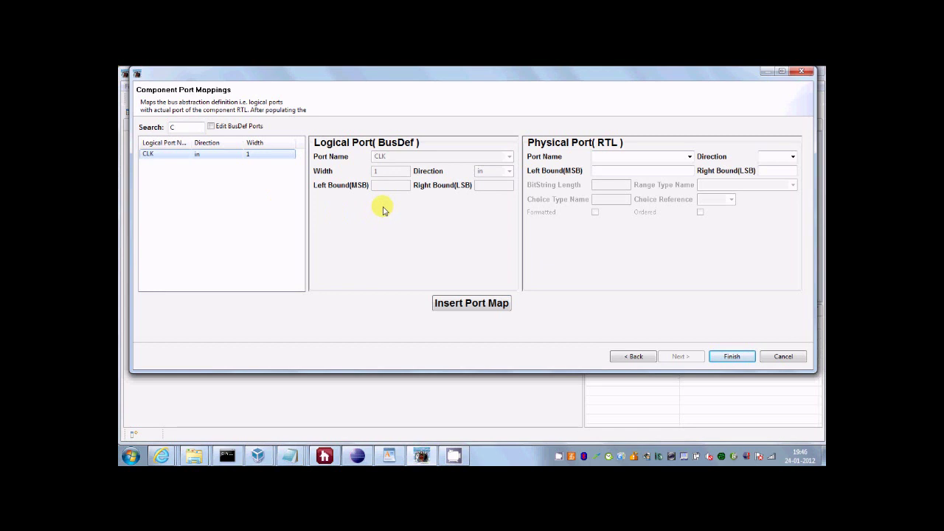
pyautogui.click(623, 157)
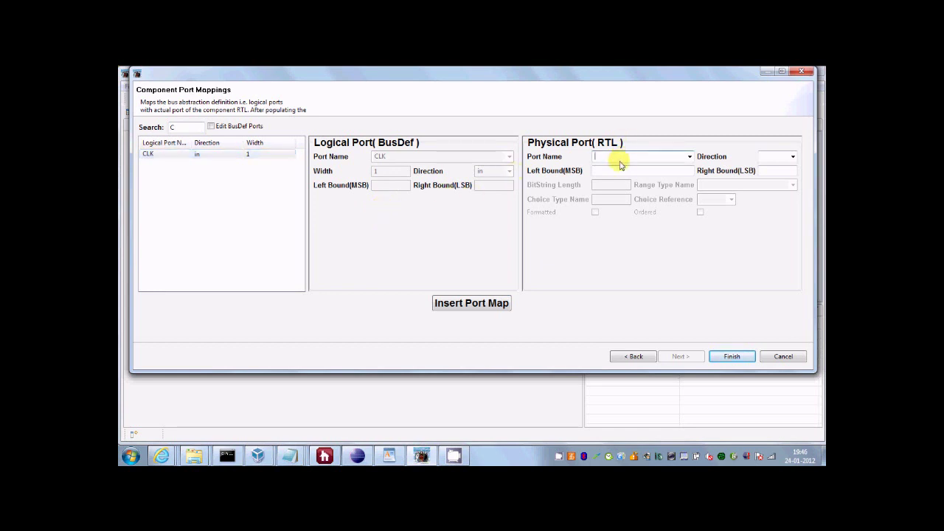
pyautogui.click(690, 156)
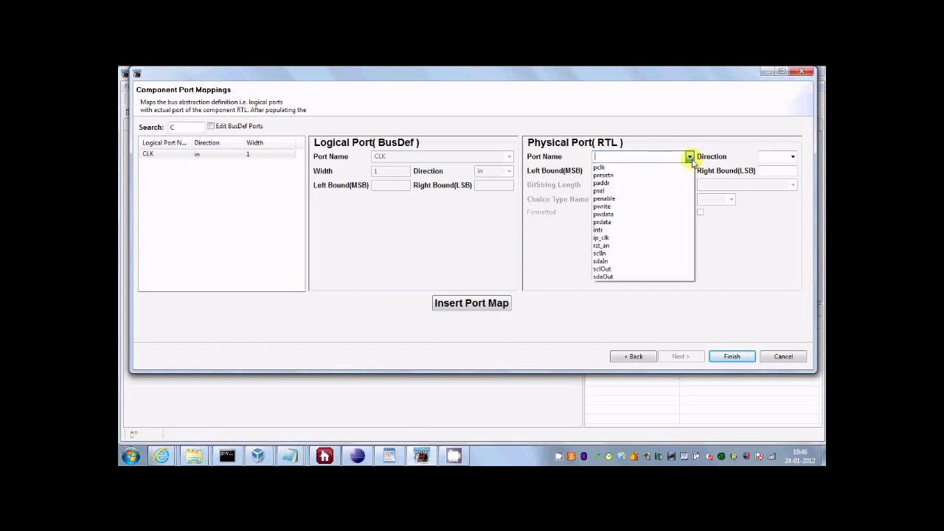
pyautogui.click(681, 166)
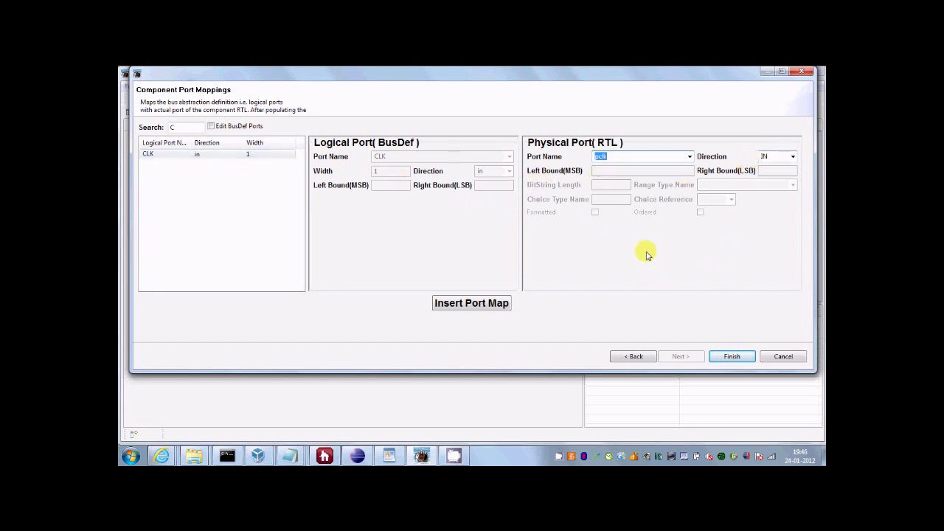
pyautogui.click(489, 306)
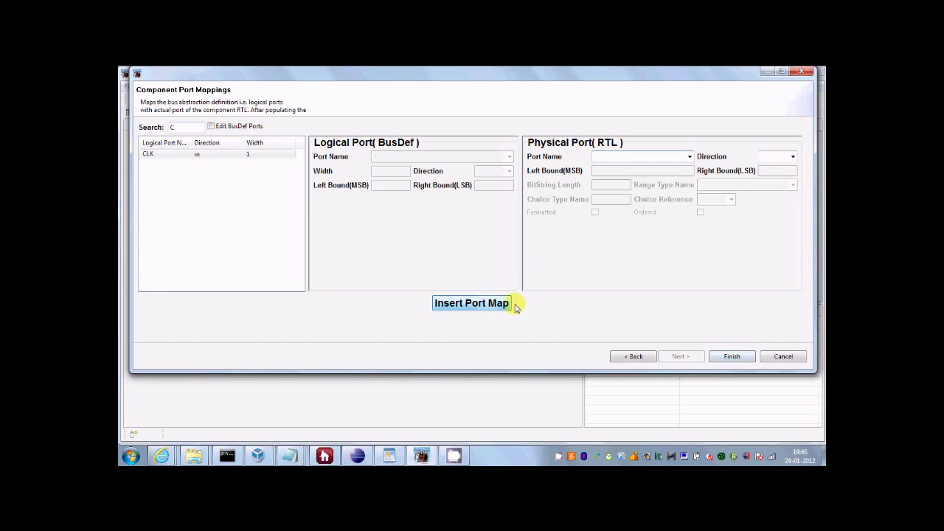
pyautogui.click(729, 357)
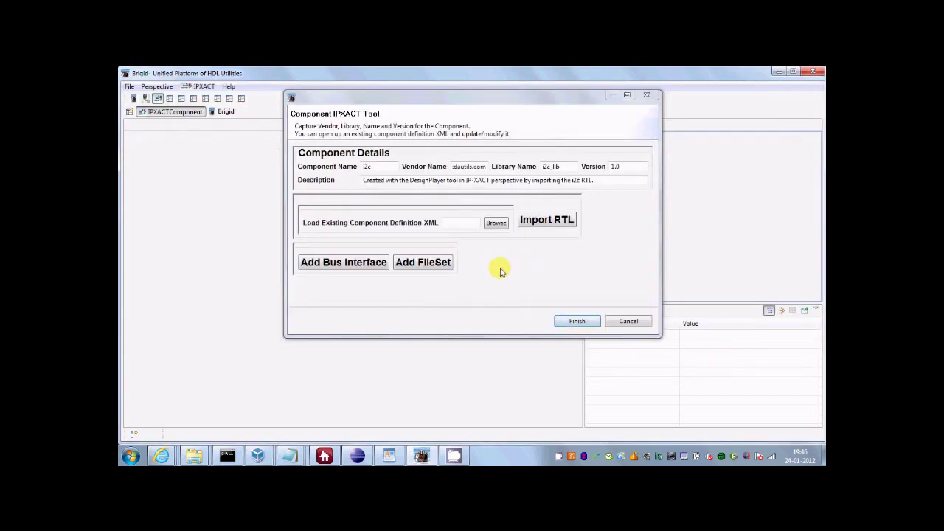
# - Add a bus interface named rstintf with the description "Reset interface" and load the reset bus definition file
pyautogui.click(376, 263)
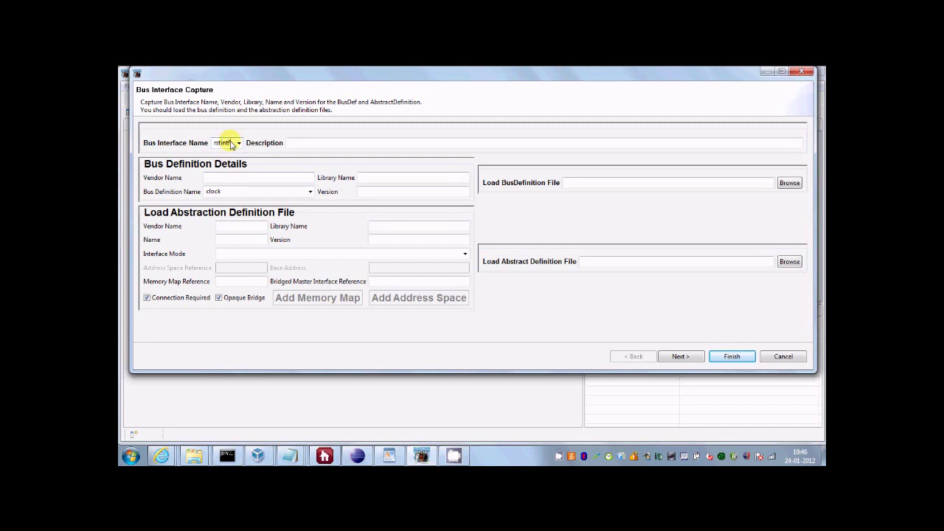
pyautogui.click(293, 143)
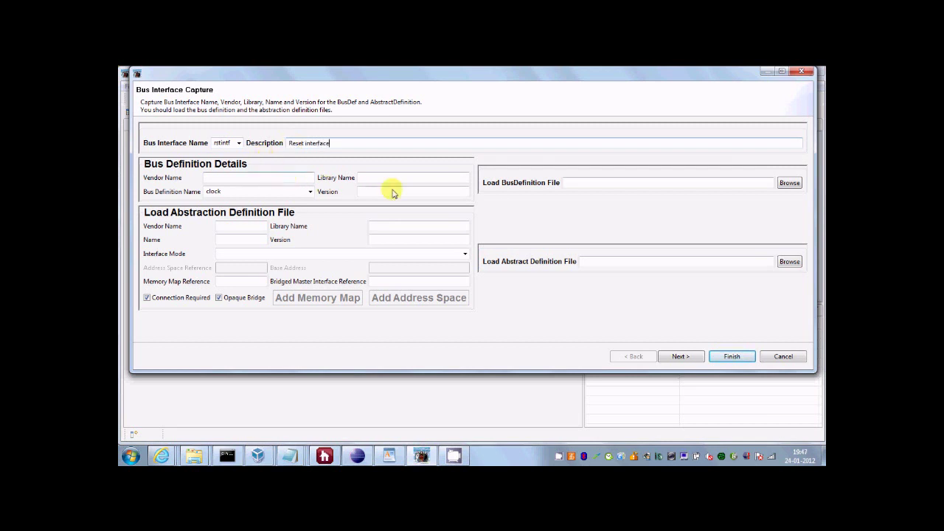
pyautogui.click(786, 183)
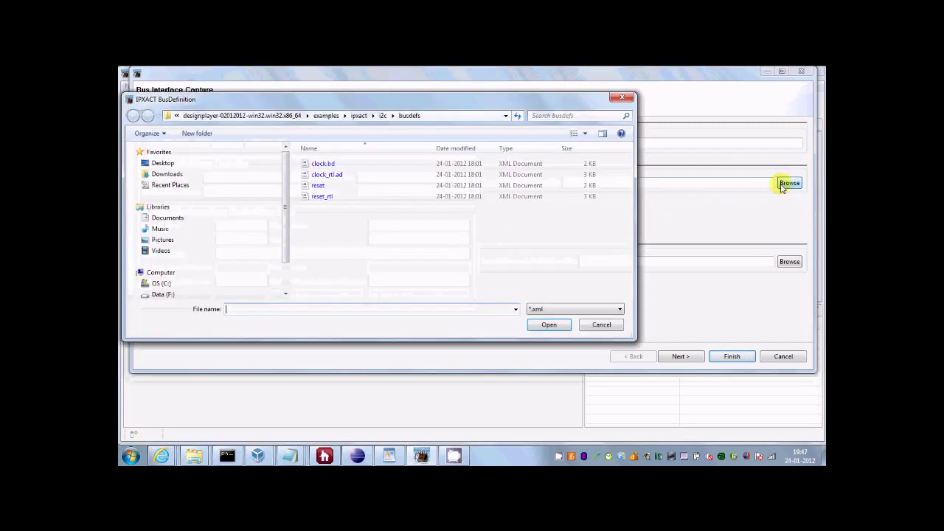
pyautogui.click(479, 187)
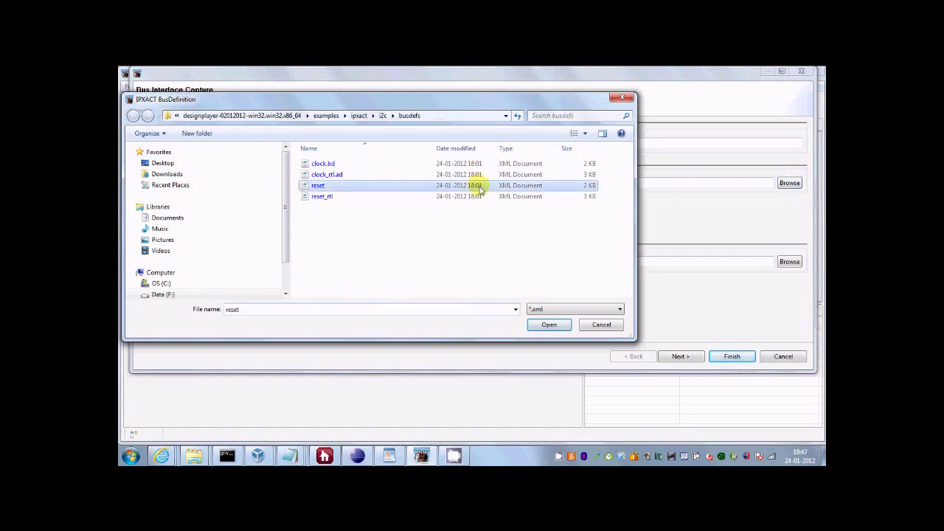
pyautogui.click(549, 325)
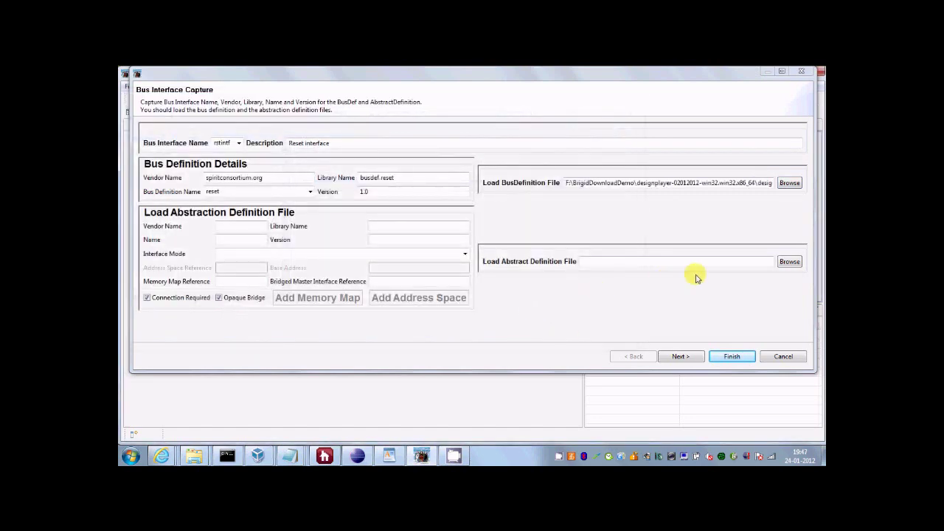
# - Load the reset_rtl file as the abstraction definition of the reset interface
pyautogui.click(788, 262)
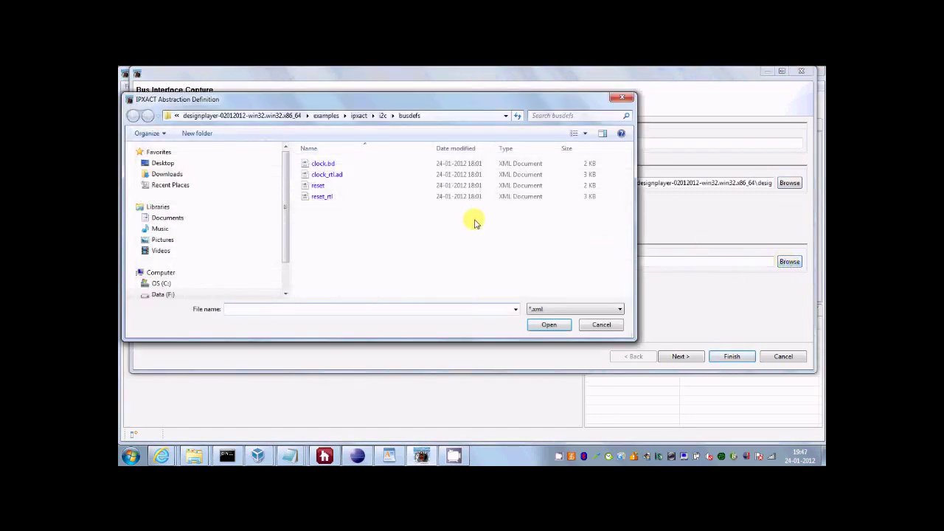
pyautogui.click(453, 197)
pyautogui.click(549, 328)
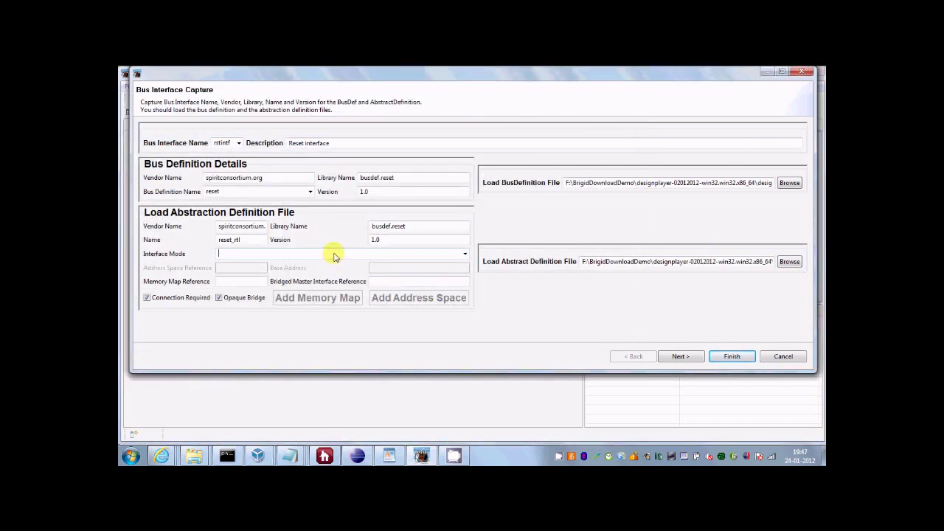
# - Set the reset interface's mode to MASTER, with address space reference addrref2 and base address 0x200
pyautogui.click(464, 254)
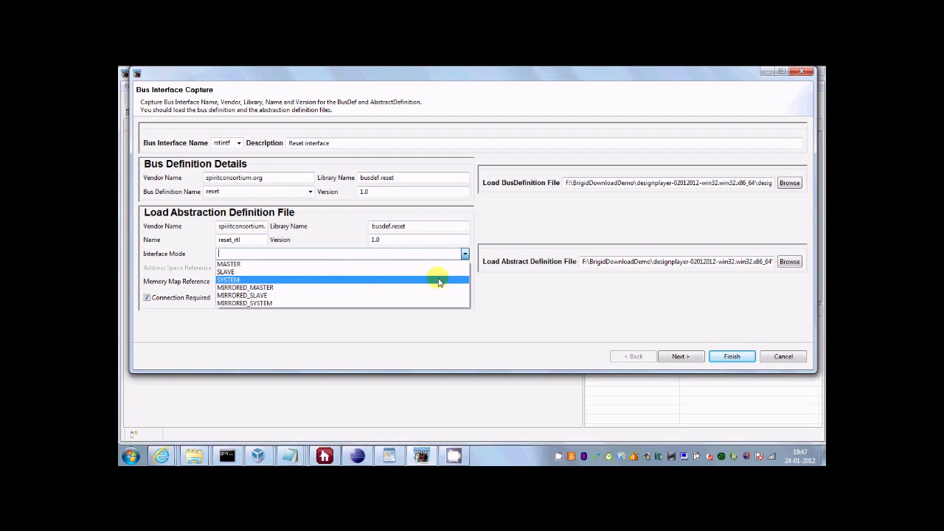
pyautogui.click(439, 267)
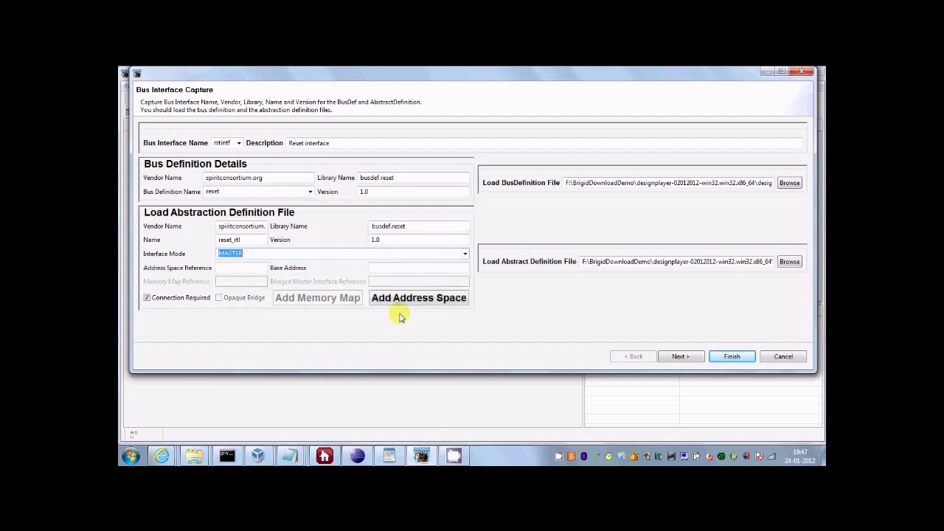
pyautogui.click(258, 270)
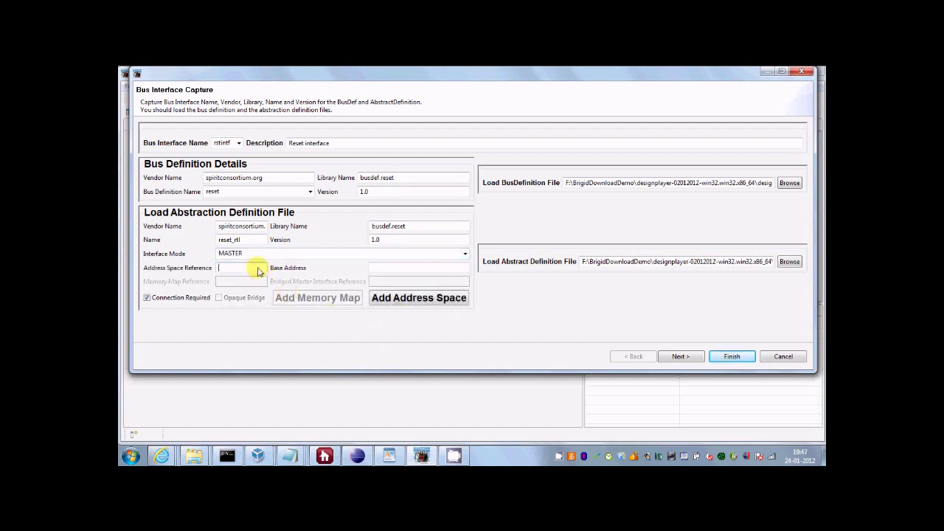
pyautogui.write('addrref2')
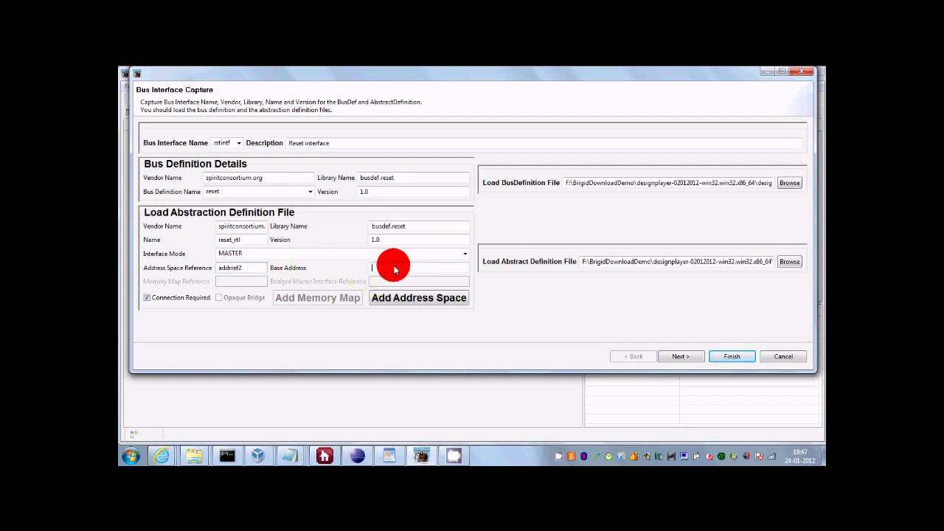
pyautogui.click(394, 270)
pyautogui.write('0x200')
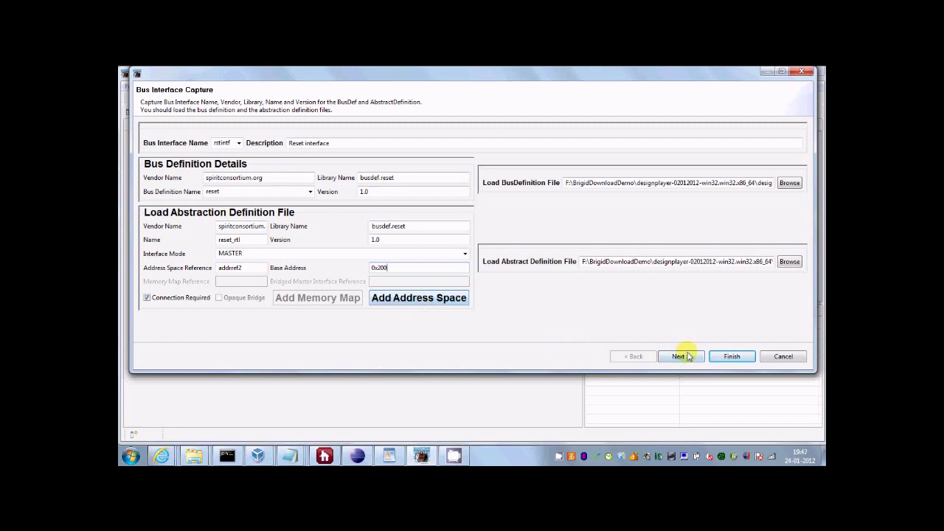
# - Start an address space for the reset interface named addrref1, with range 100 and width 32
pyautogui.click(441, 299)
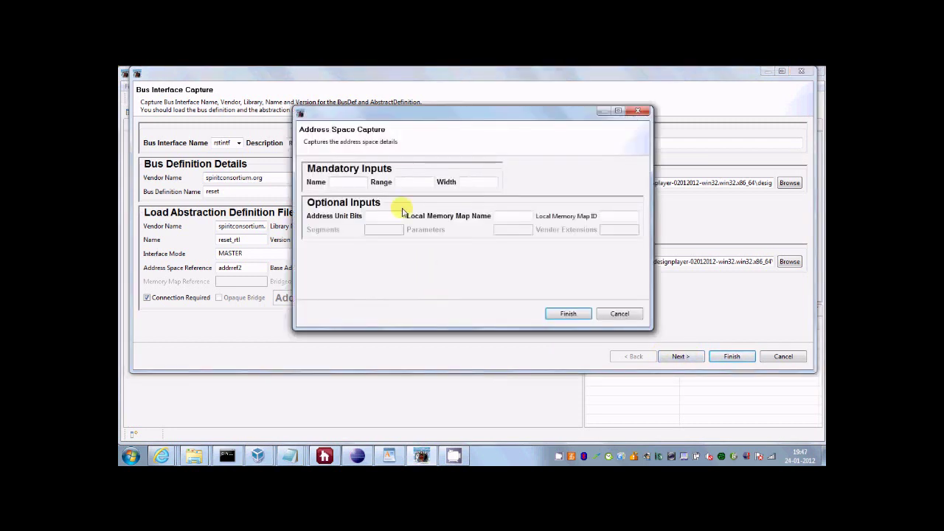
pyautogui.click(350, 183)
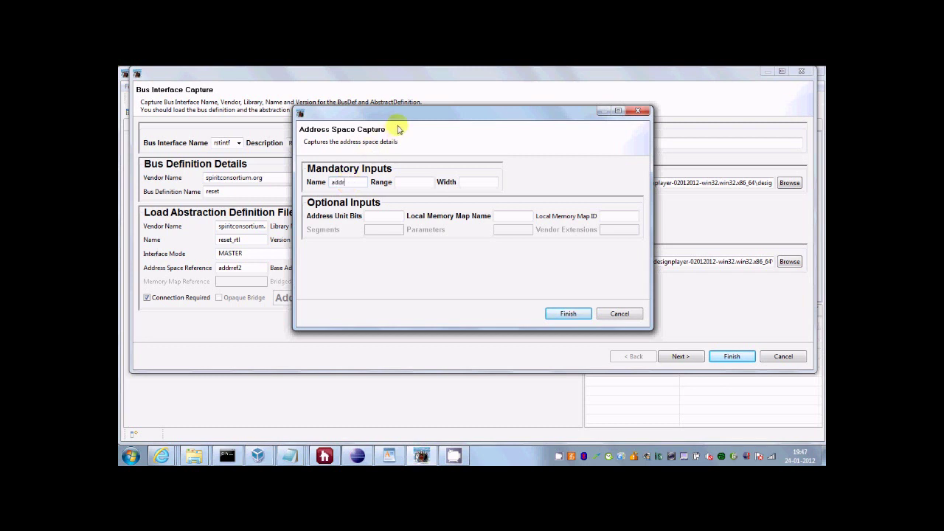
pyautogui.write('addrref1')
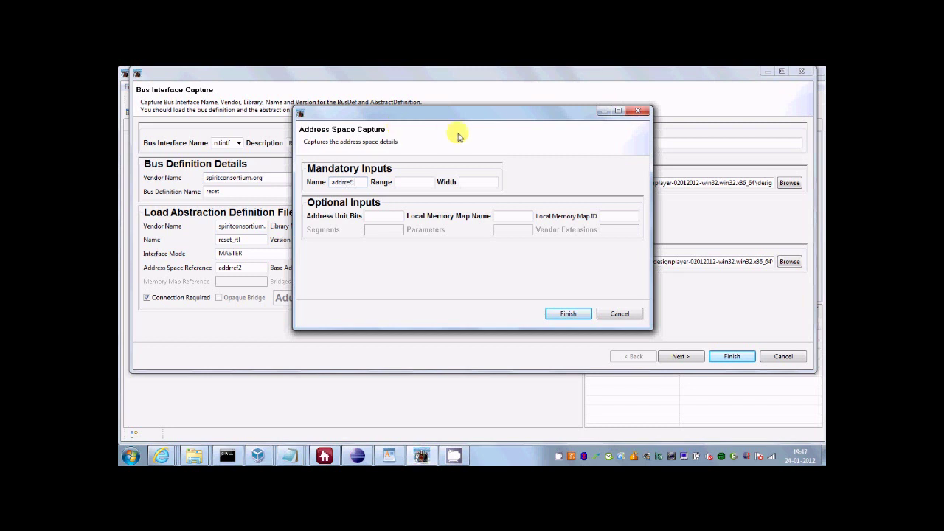
pyautogui.click(422, 183)
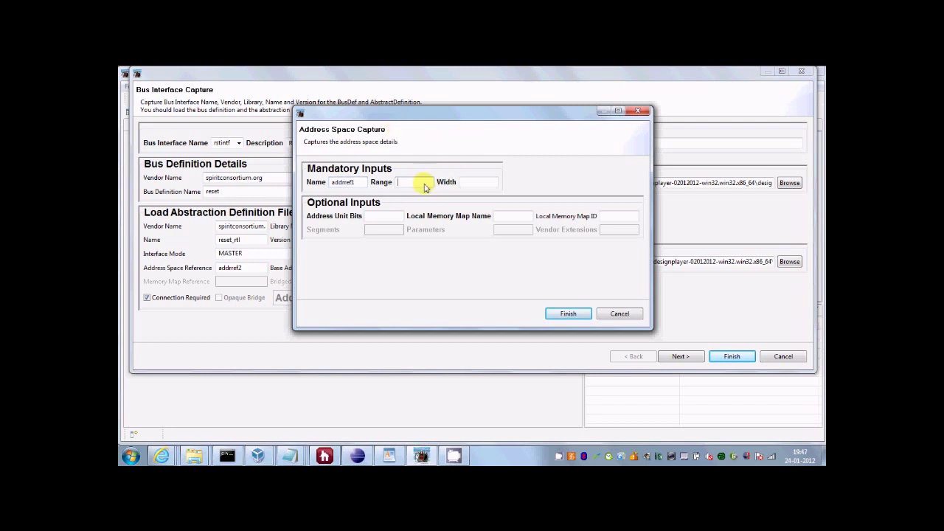
pyautogui.write('100')
pyautogui.click(463, 183)
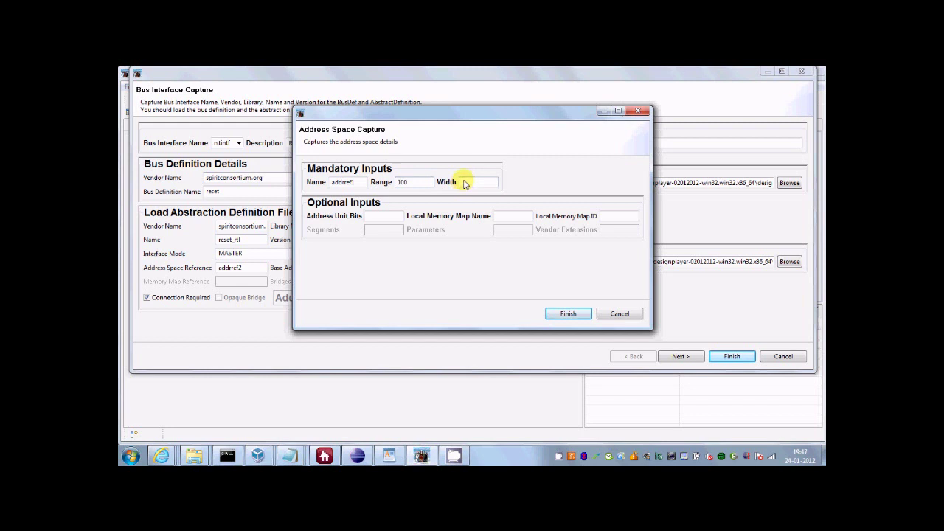
pyautogui.write('2')
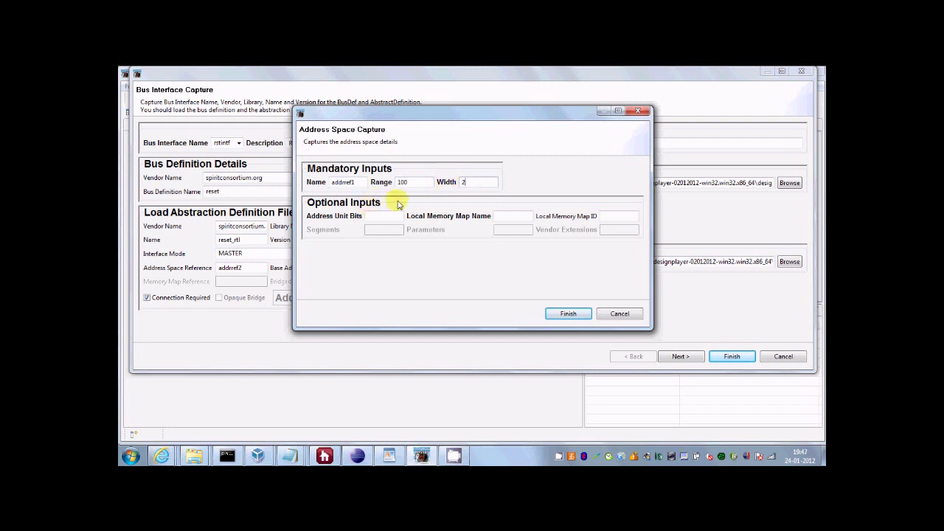
pyautogui.write('32')
# - Set the address space's unit bits to 32, local memory map name to mmap1 and map ID to mmapID, and complete it
pyautogui.click(375, 218)
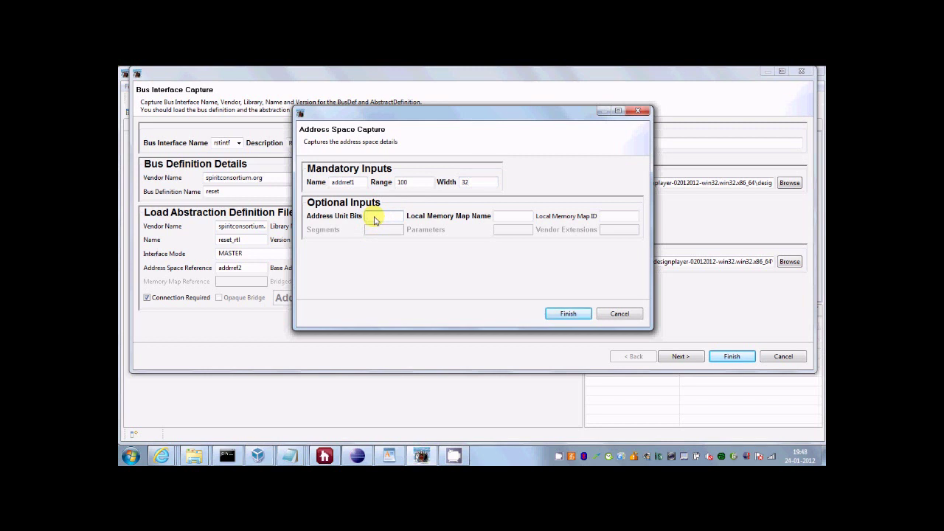
pyautogui.write('32')
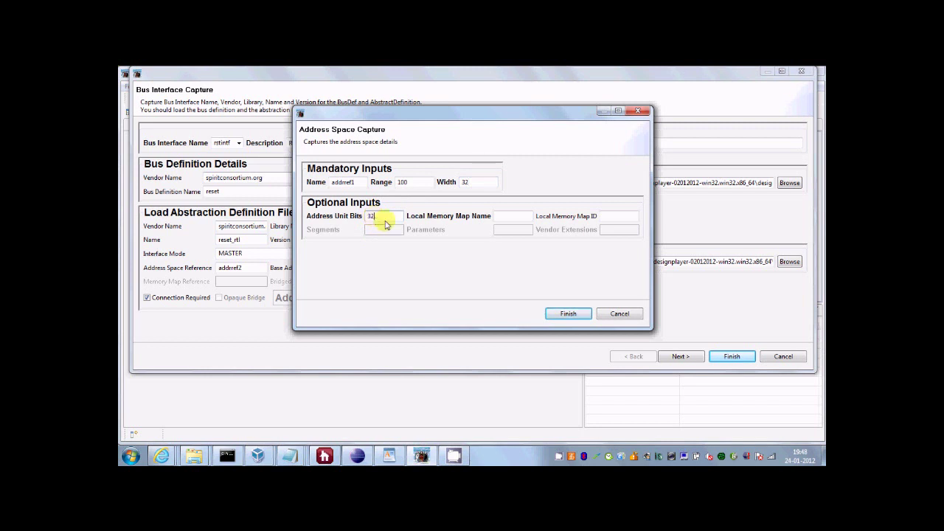
pyautogui.click(514, 219)
pyautogui.write('mmap1')
pyautogui.click(620, 219)
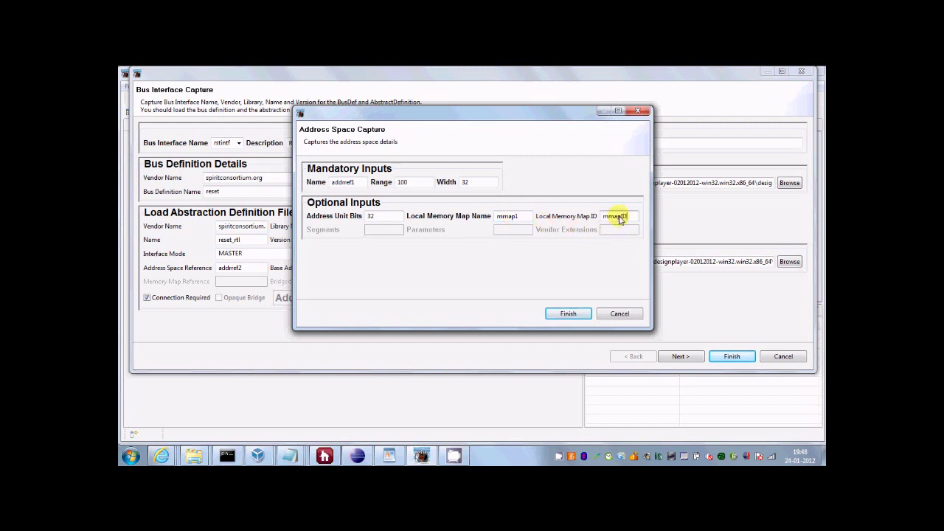
pyautogui.click(565, 315)
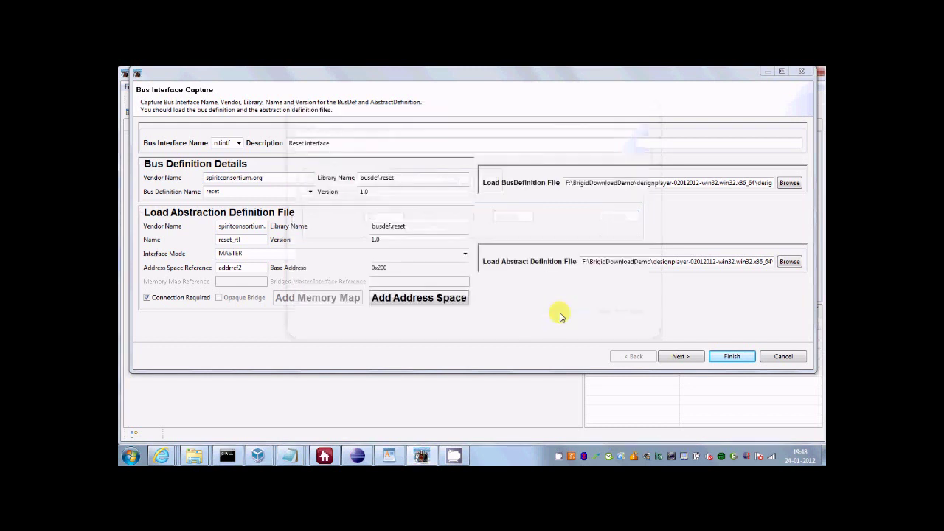
# - Try to map the logical port RESETn to an RTL port, selecting presetn, prdata and rst_an in turn
pyautogui.click(682, 358)
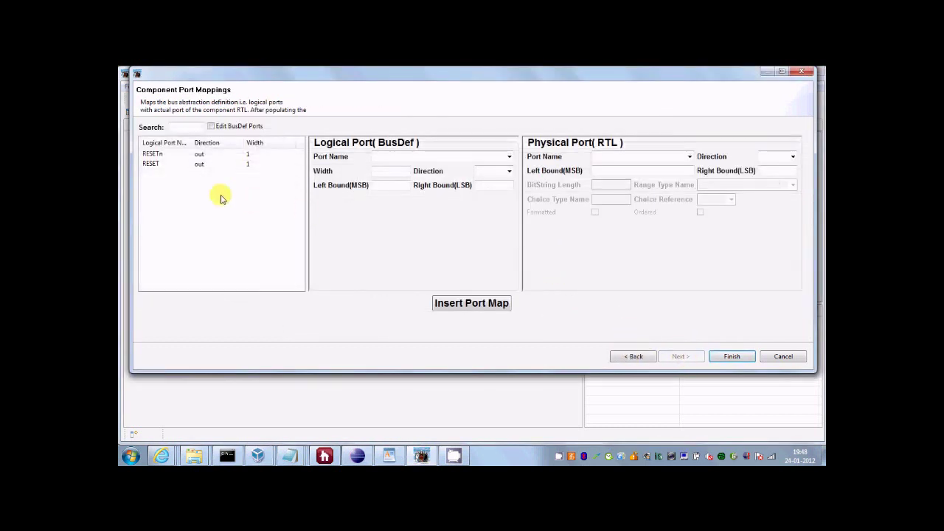
pyautogui.click(157, 153)
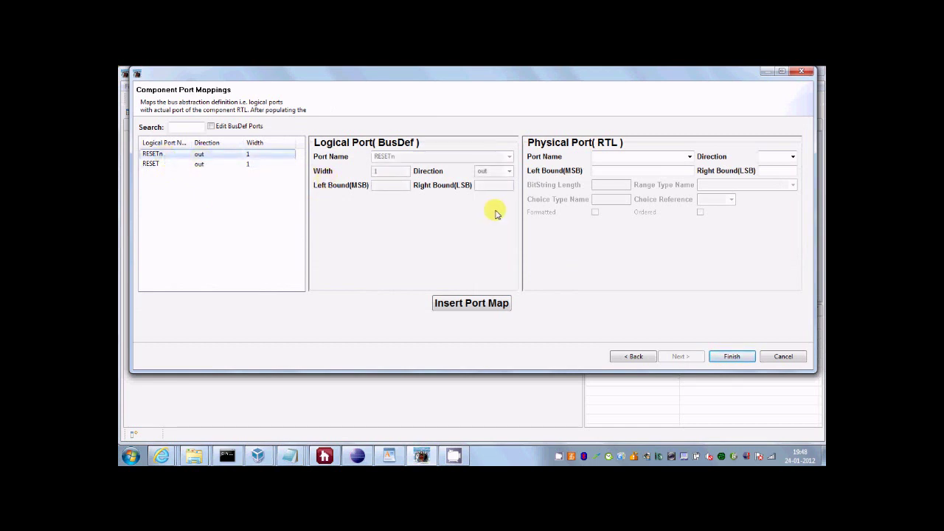
pyautogui.click(689, 157)
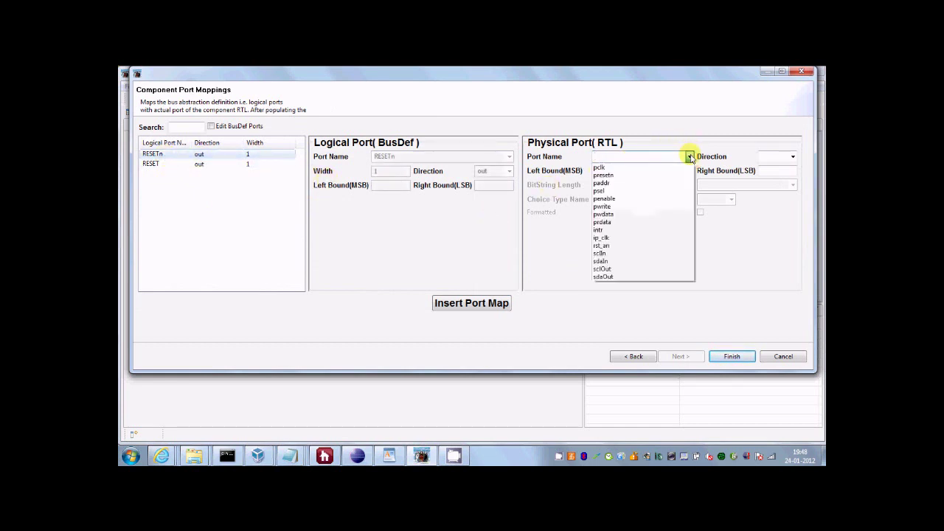
pyautogui.click(679, 175)
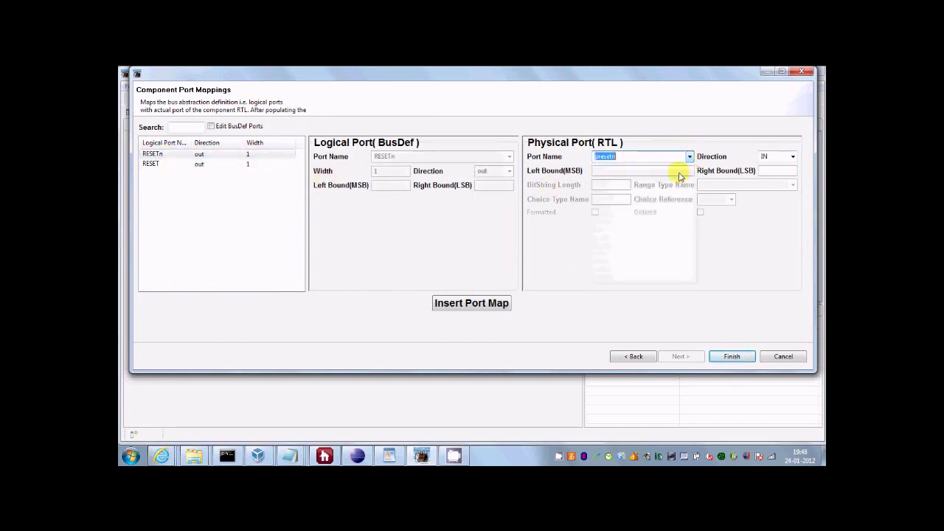
pyautogui.click(689, 157)
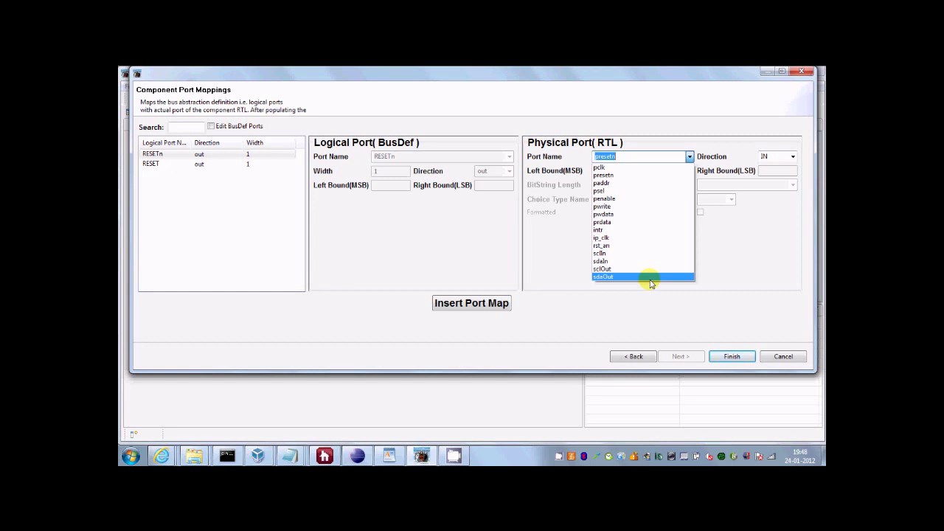
pyautogui.click(652, 222)
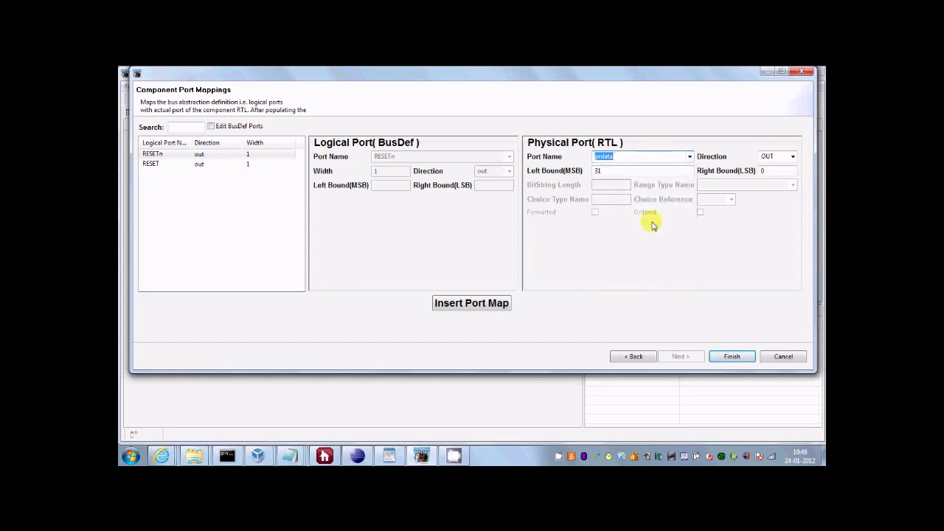
pyautogui.click(690, 157)
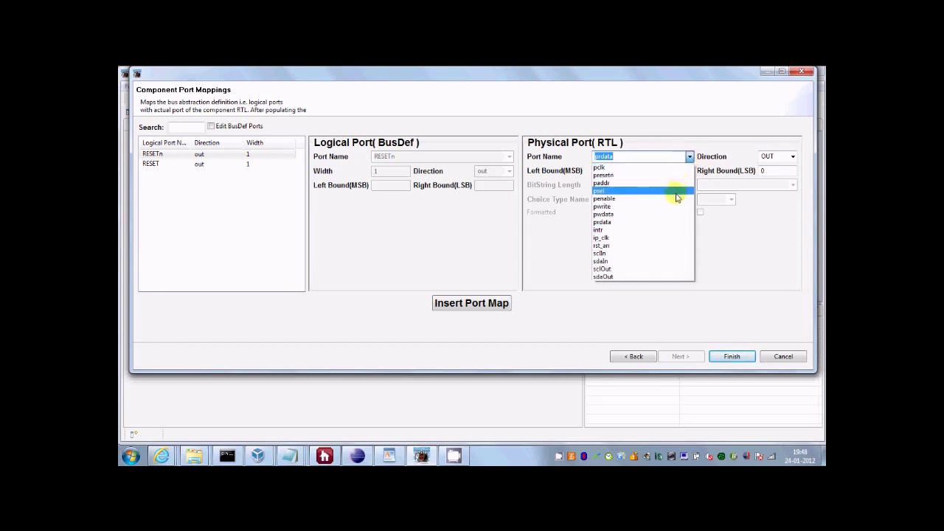
pyautogui.click(664, 246)
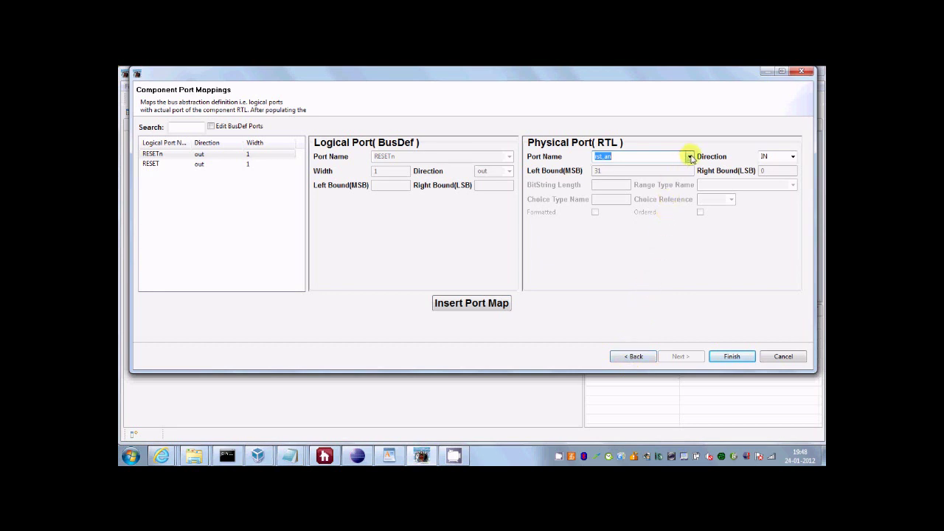
# - Return to the reset interface's capture details and change its interface mode to SLAVE
pyautogui.click(623, 357)
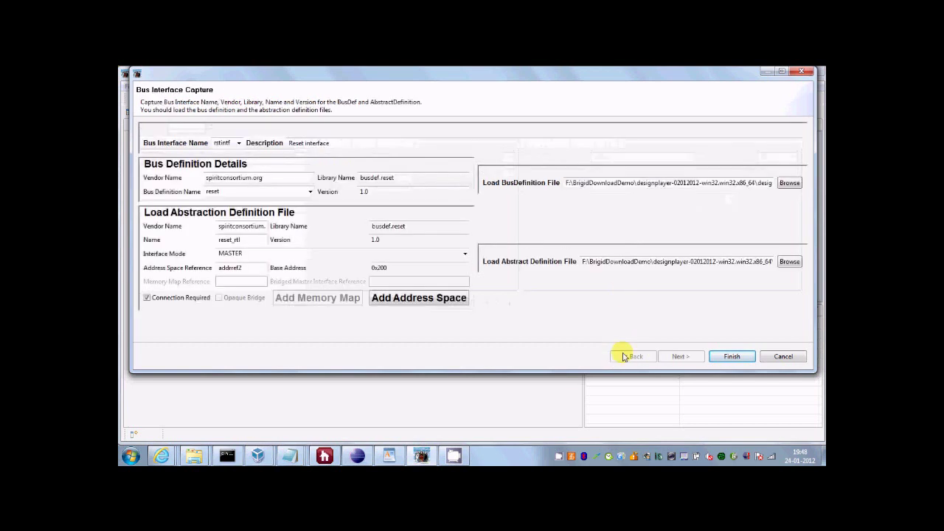
pyautogui.click(465, 253)
pyautogui.click(453, 271)
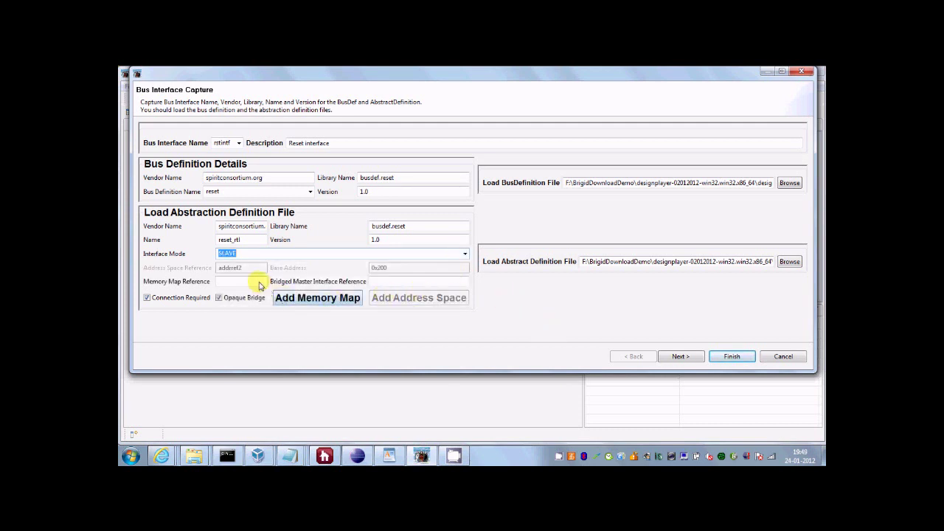
# - Map the logical port RESETn to the physical RTL port presetn and insert the port map
pyautogui.click(680, 357)
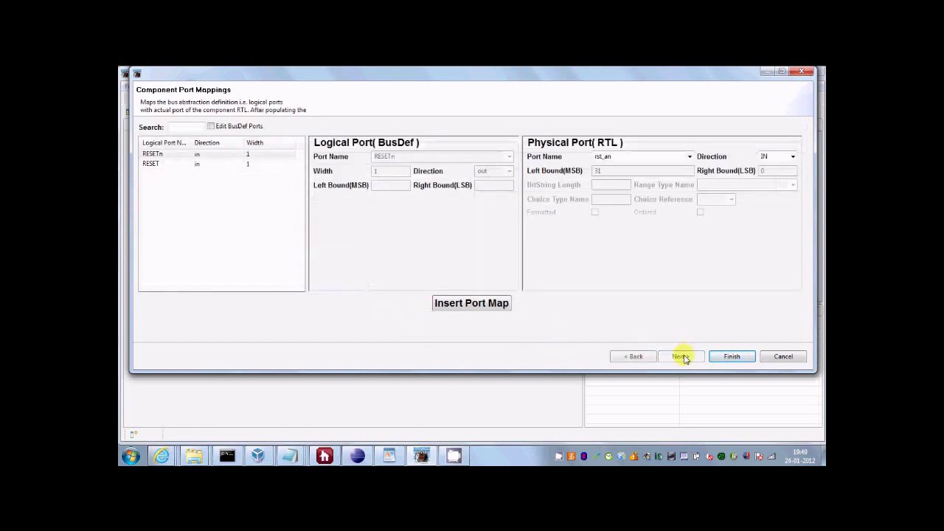
pyautogui.click(201, 156)
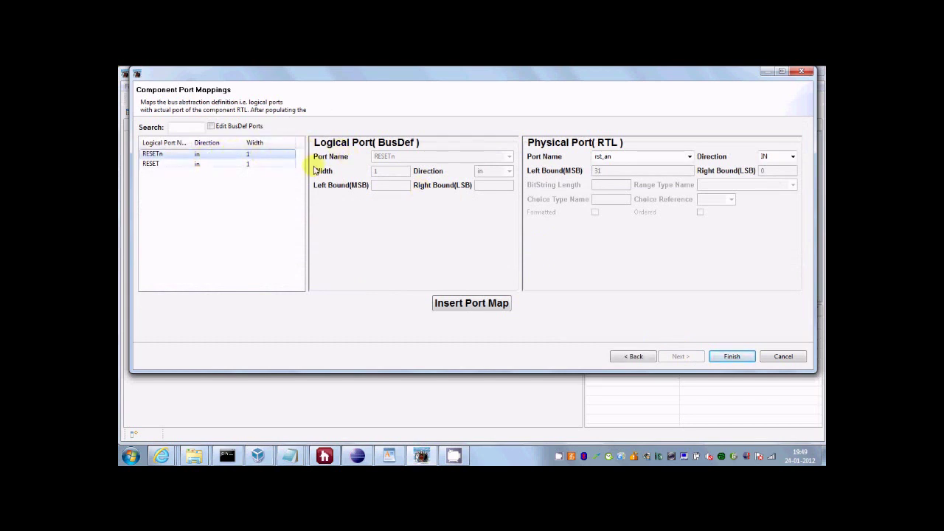
pyautogui.click(689, 156)
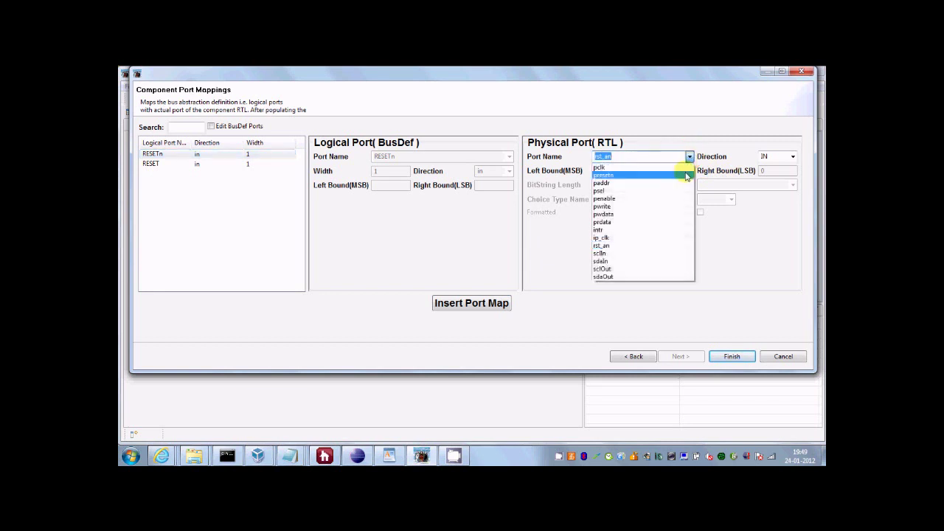
pyautogui.click(687, 175)
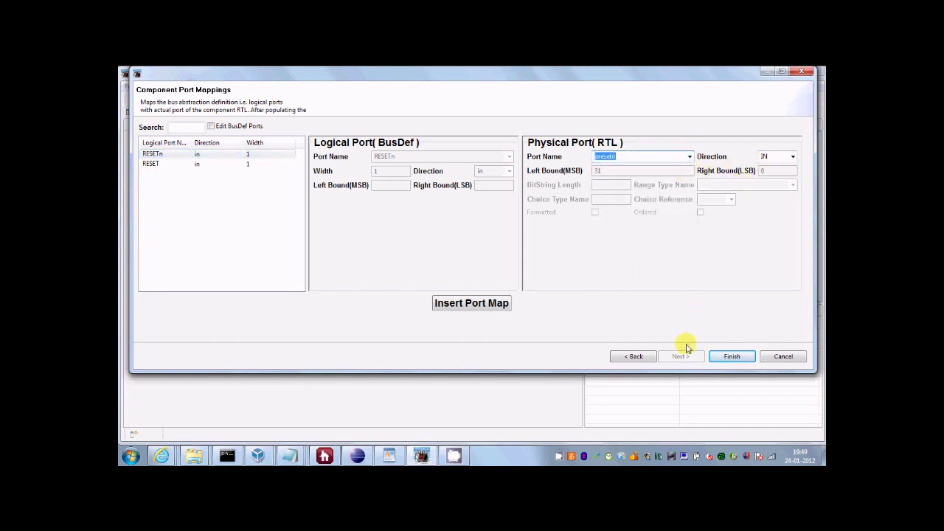
pyautogui.click(489, 304)
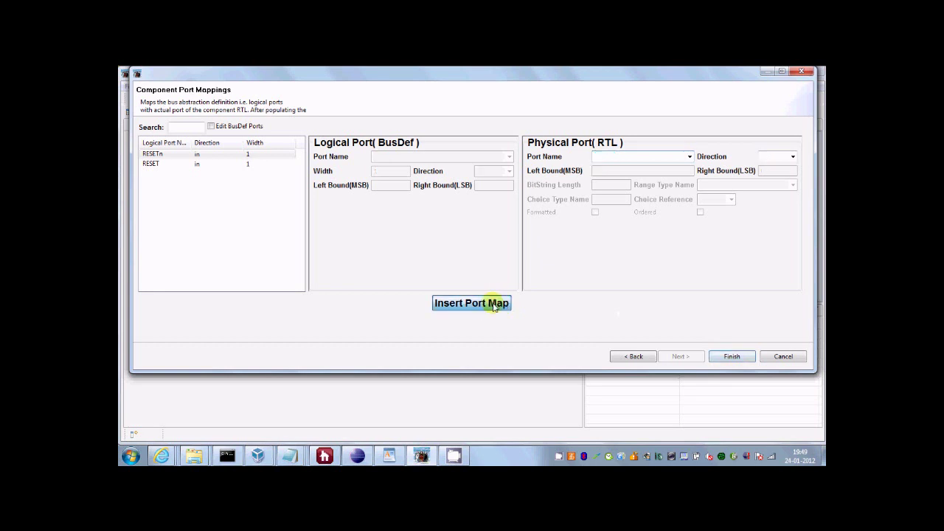
# - Map the logical port RESET to the physical RTL port rst_an and complete the reset bus interface
pyautogui.click(214, 163)
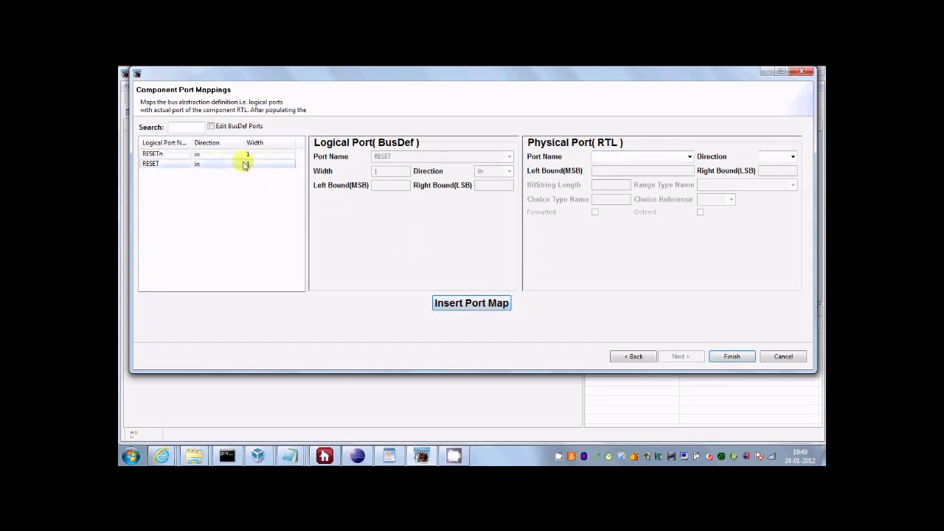
pyautogui.click(690, 157)
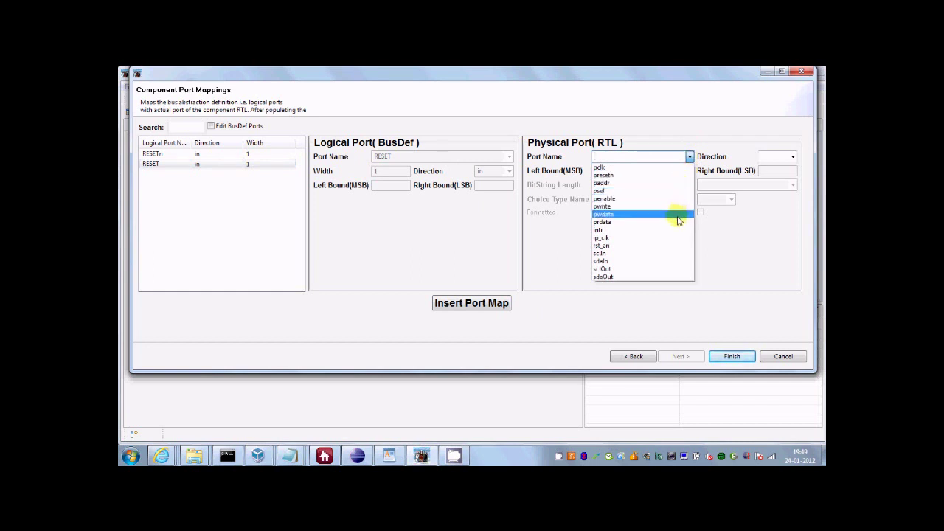
pyautogui.click(674, 246)
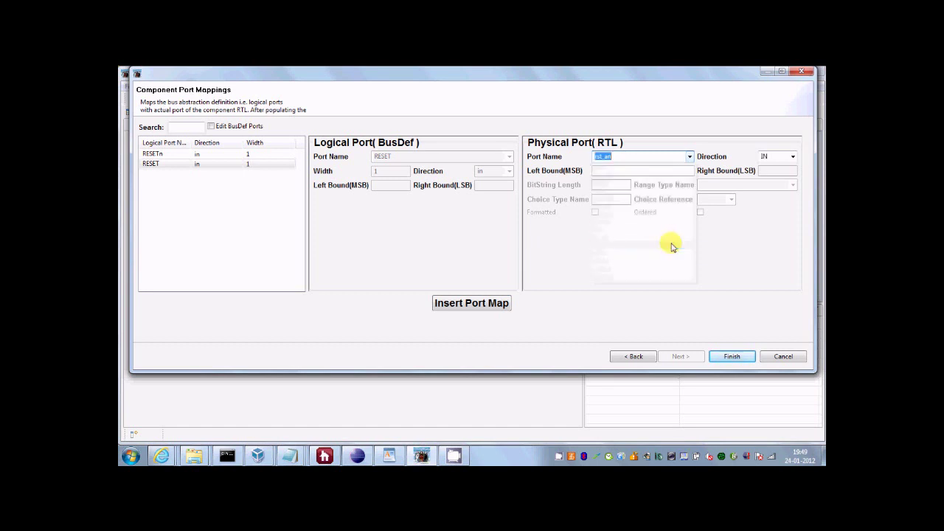
pyautogui.click(474, 303)
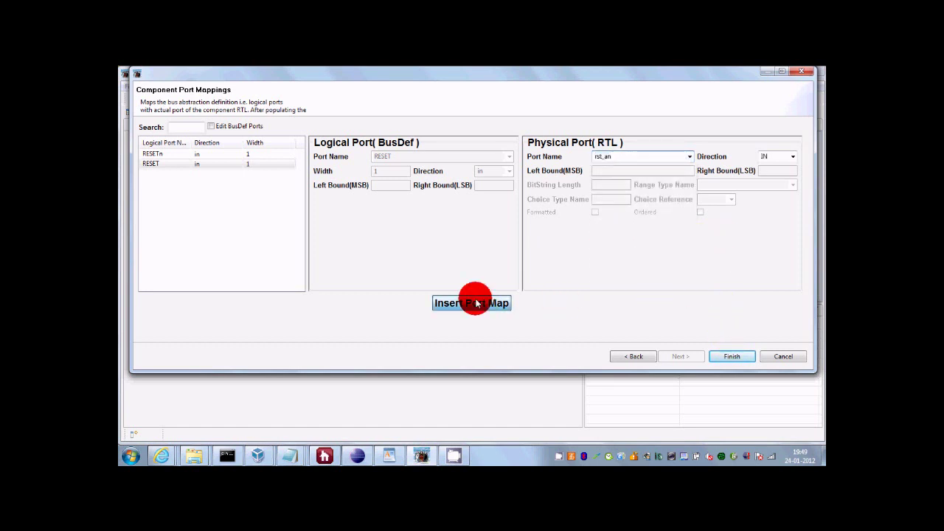
pyautogui.click(728, 355)
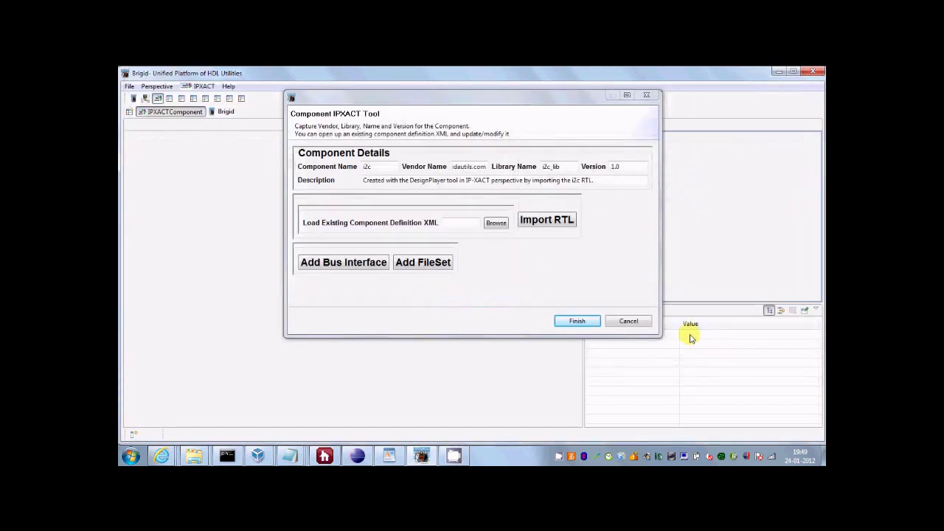
# - Finish the component and output its definition as i2c.component.ipxact.xml in the i2c example folder
pyautogui.click(575, 322)
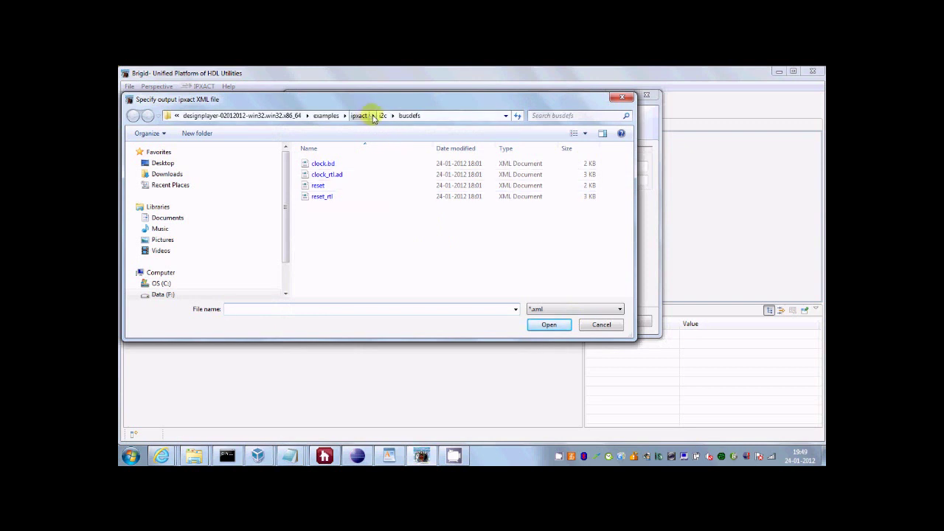
pyautogui.click(380, 116)
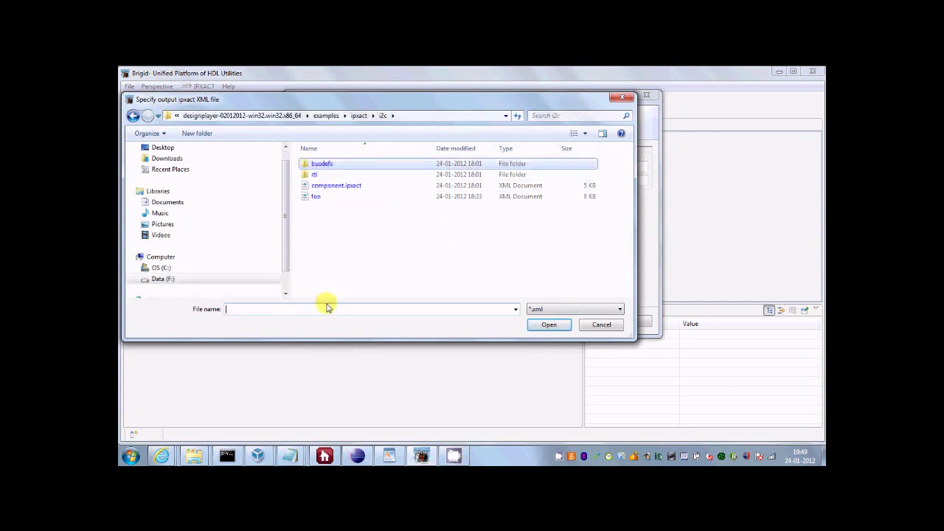
pyautogui.write('i2c.component.ipxact.xml')
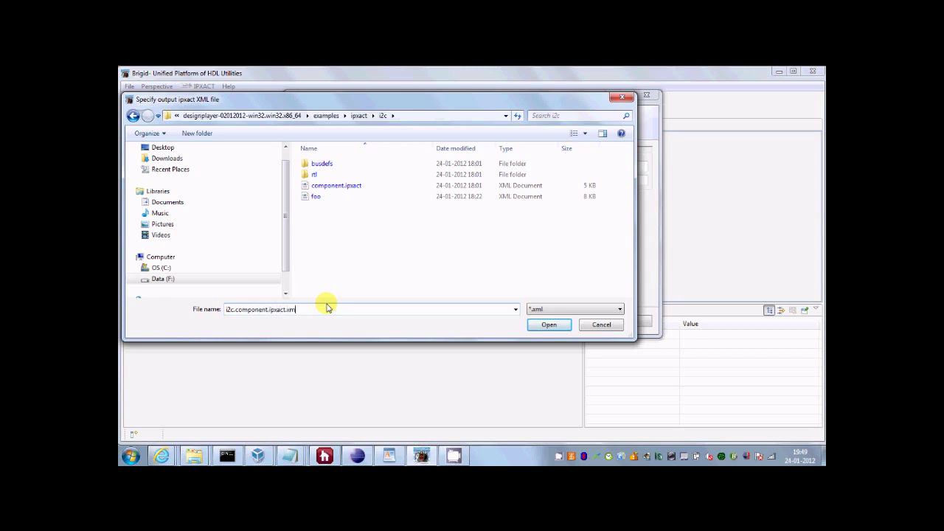
pyautogui.click(548, 326)
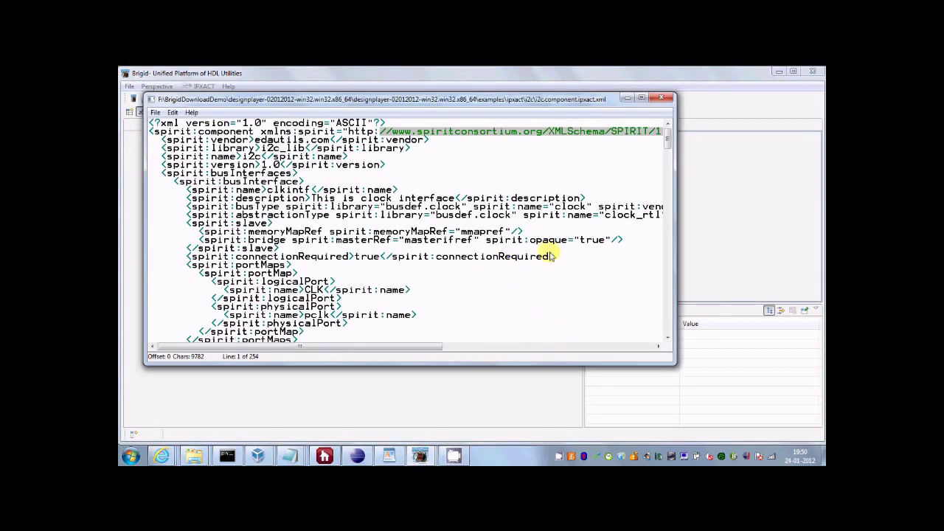
# - Review the generated i2c component XML from the reset port maps through the model parameters and file sets, and put its viewer away
pyautogui.moveTo(667, 137); pyautogui.dragTo(668, 172)
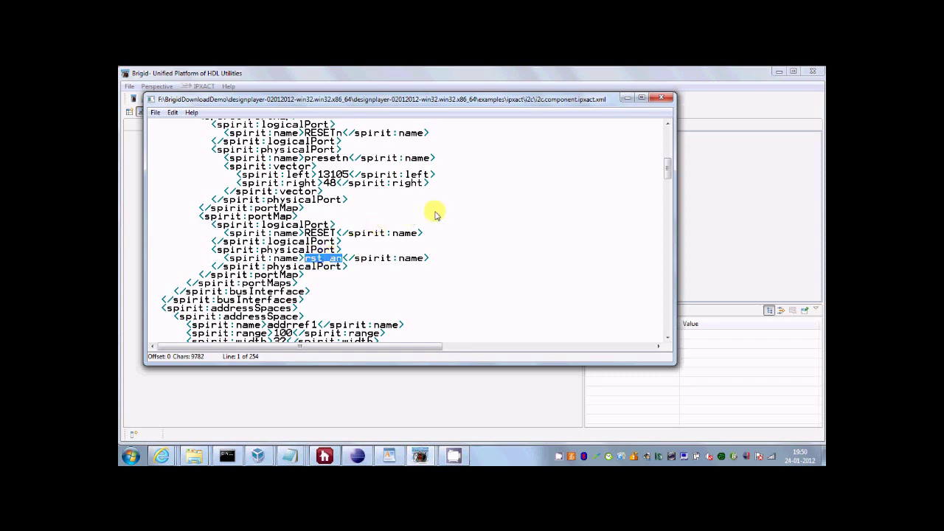
pyautogui.moveTo(668, 169); pyautogui.dragTo(664, 324)
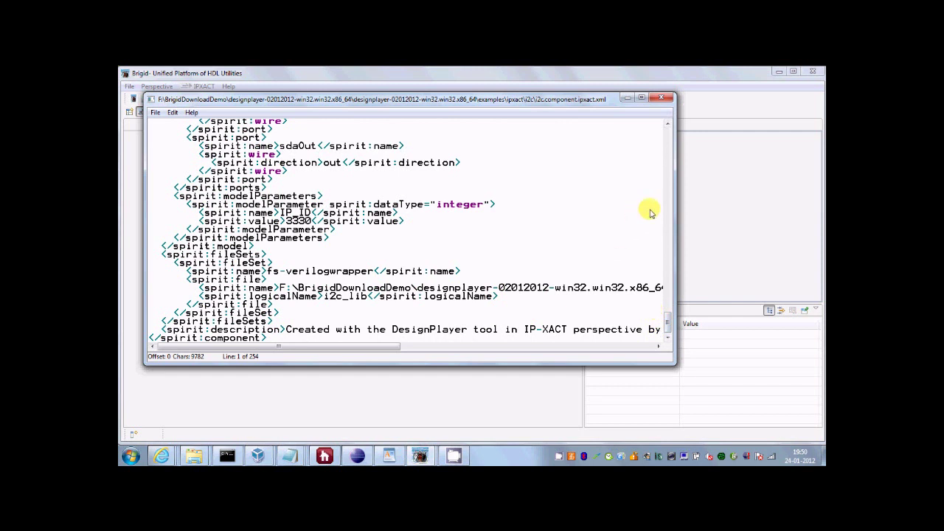
pyautogui.click(627, 99)
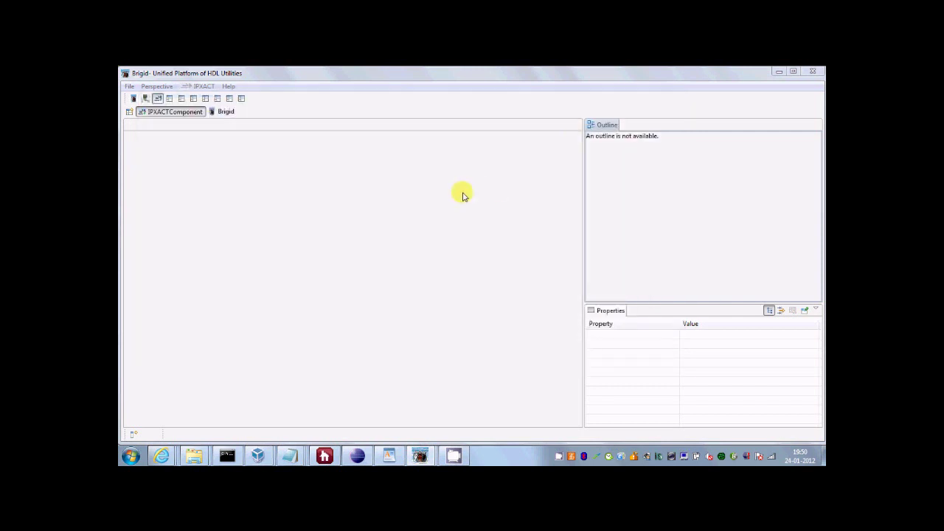
# - Open the existing IP-XACT component file i2c.component.ipxact from the i2c example folder
pyautogui.click(129, 87)
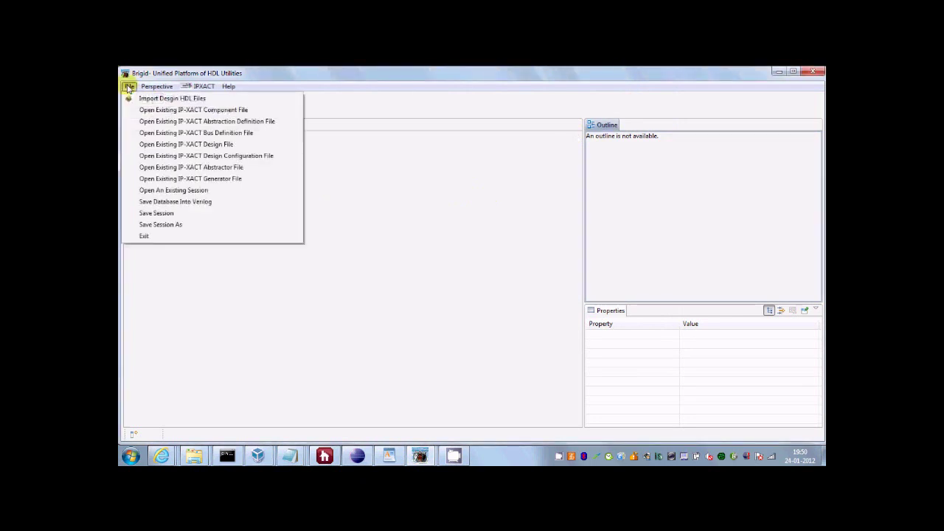
pyautogui.click(206, 111)
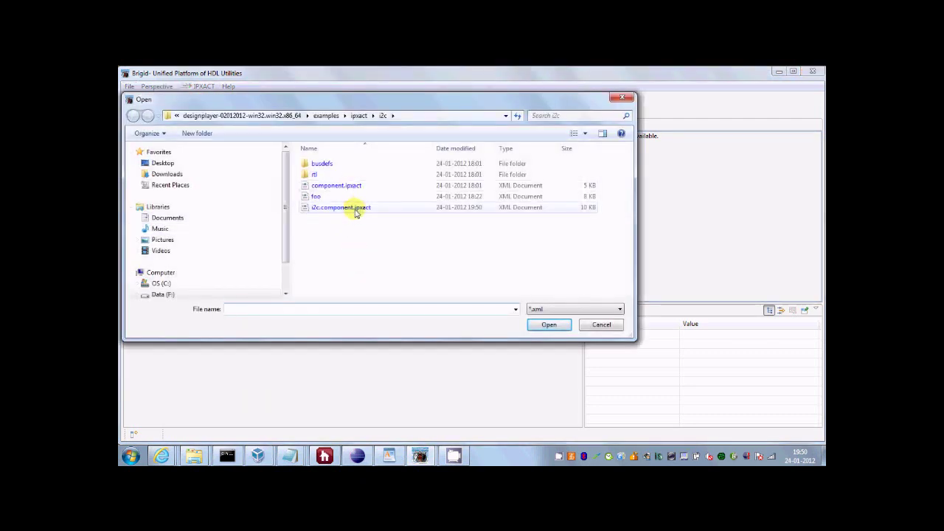
pyautogui.click(355, 210)
pyautogui.click(549, 325)
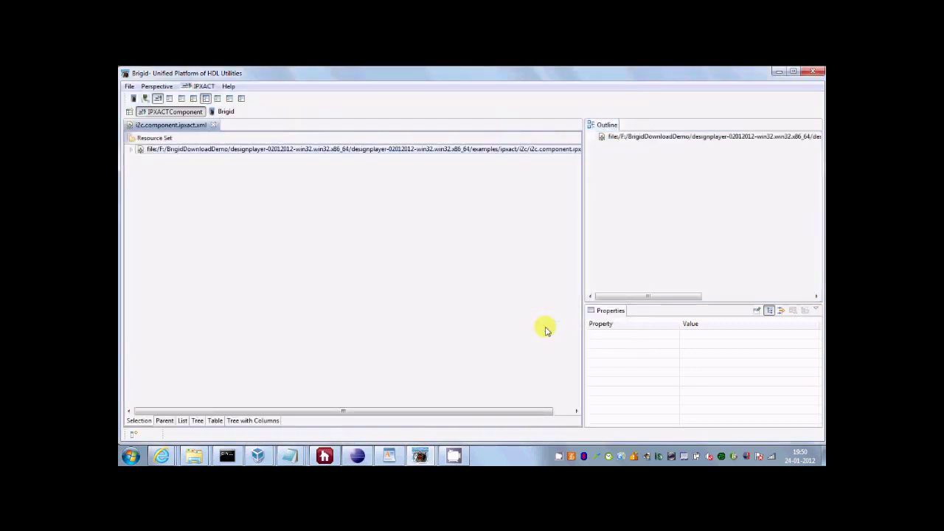
# - Expand the document root of the opened file and inspect the i2c component's name and description properties
pyautogui.click(132, 150)
pyautogui.click(141, 159)
pyautogui.click(171, 168)
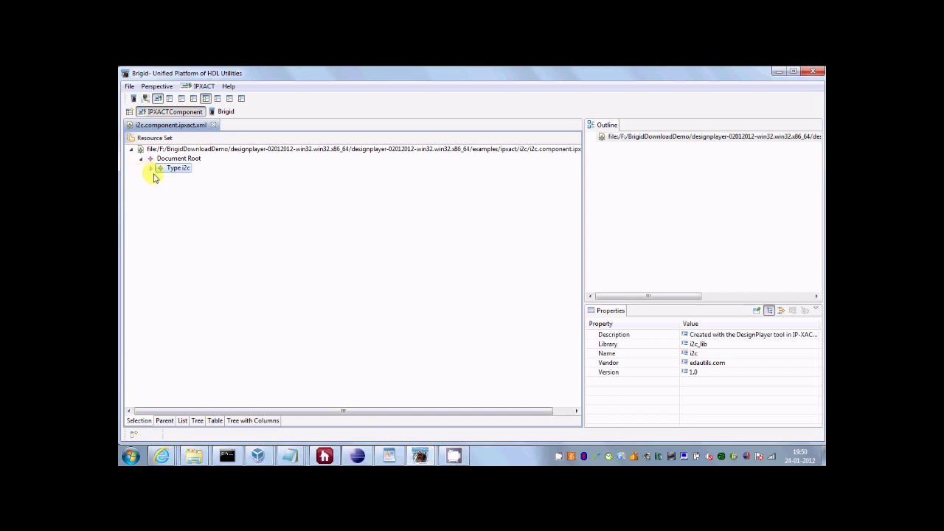
pyautogui.click(697, 355)
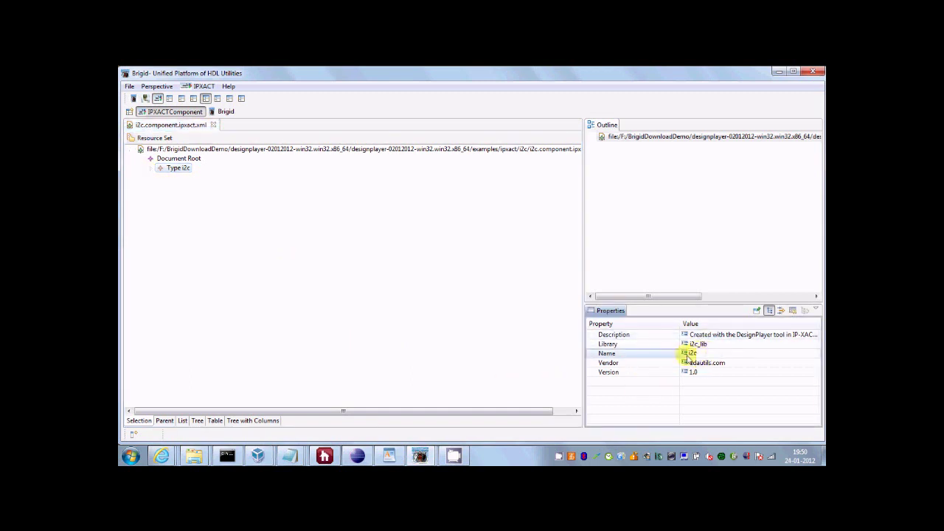
pyautogui.click(416, 332)
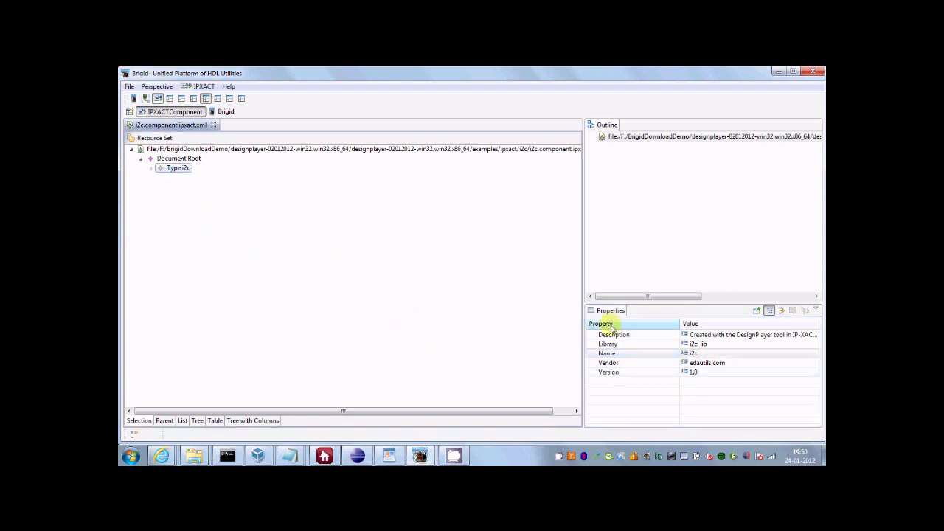
pyautogui.click(700, 335)
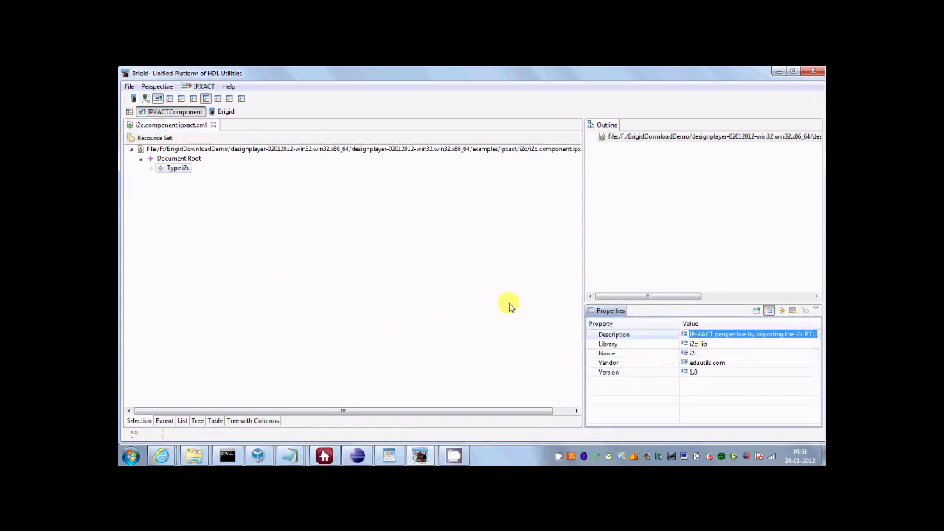
# - Expand the i2c component's memory maps and inspect the properties of memory map mmap1 and its address bank bankalign1
pyautogui.click(151, 170)
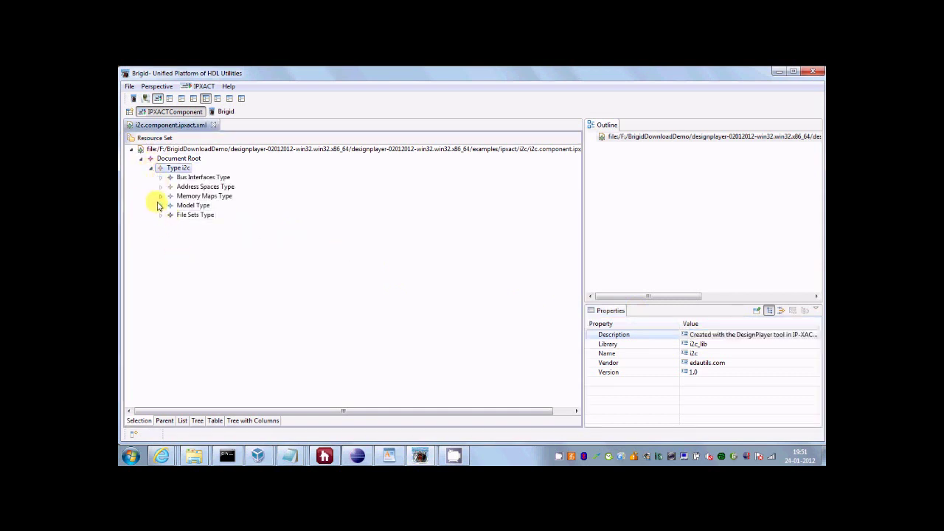
pyautogui.click(161, 197)
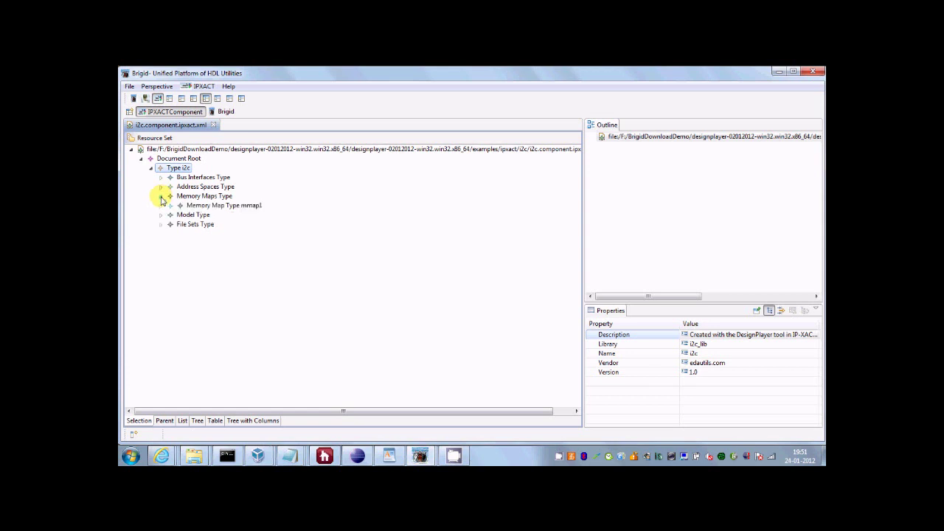
pyautogui.click(188, 207)
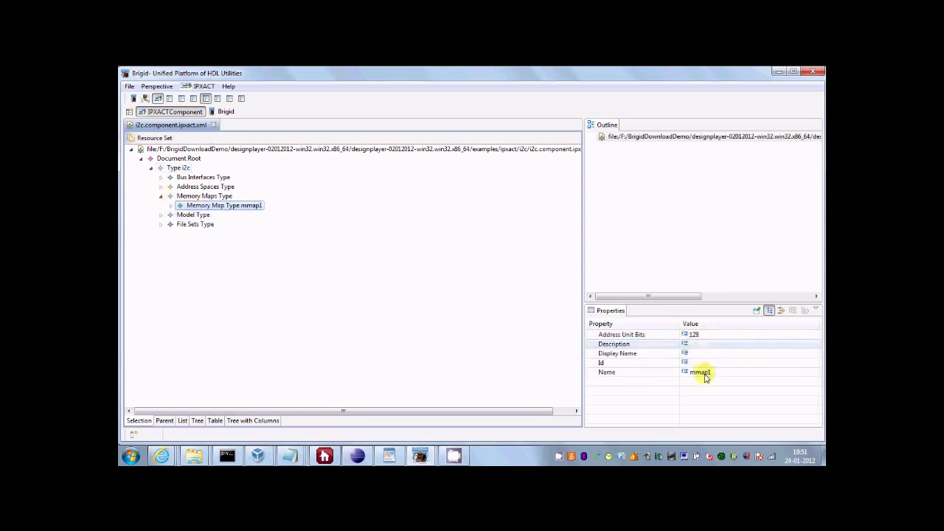
pyautogui.click(170, 206)
pyautogui.click(239, 226)
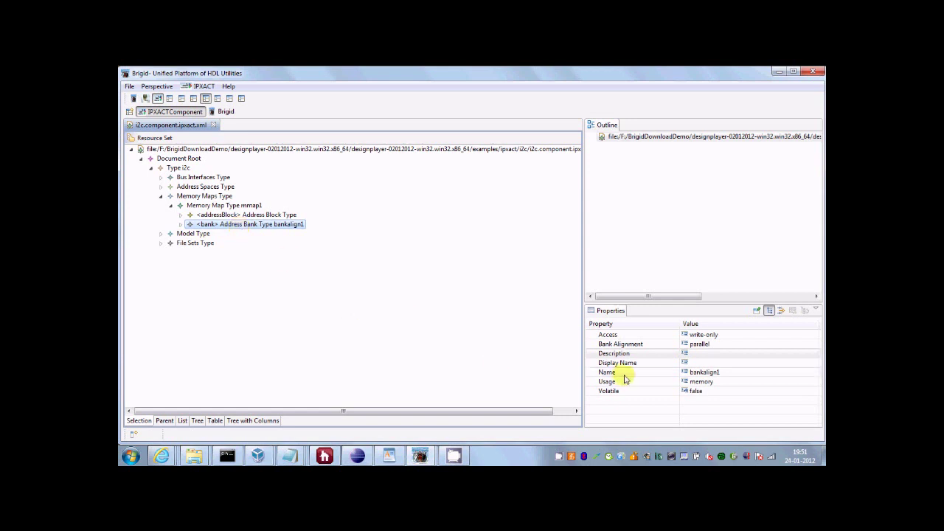
pyautogui.click(701, 375)
pyautogui.click(701, 373)
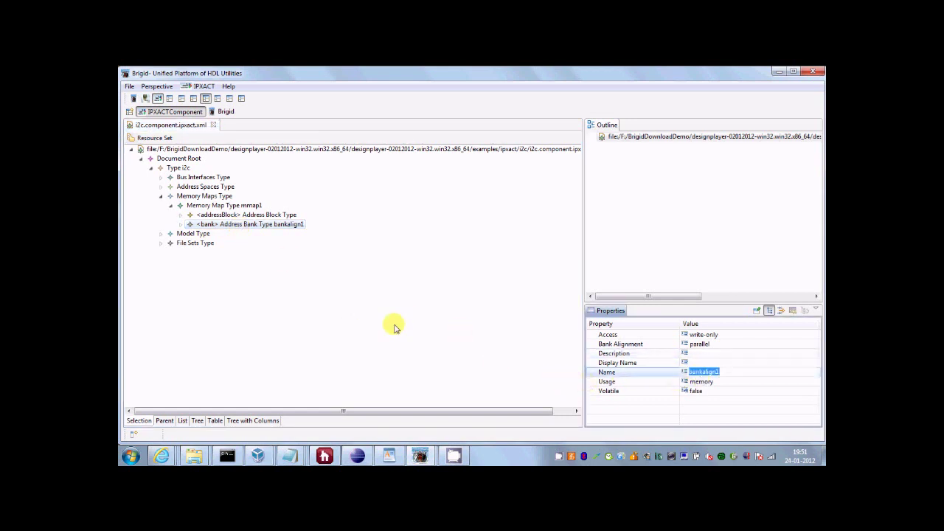
# - Examine the base address of bank bankalign1 and the properties, range and width of its banked block blk1
pyautogui.click(181, 224)
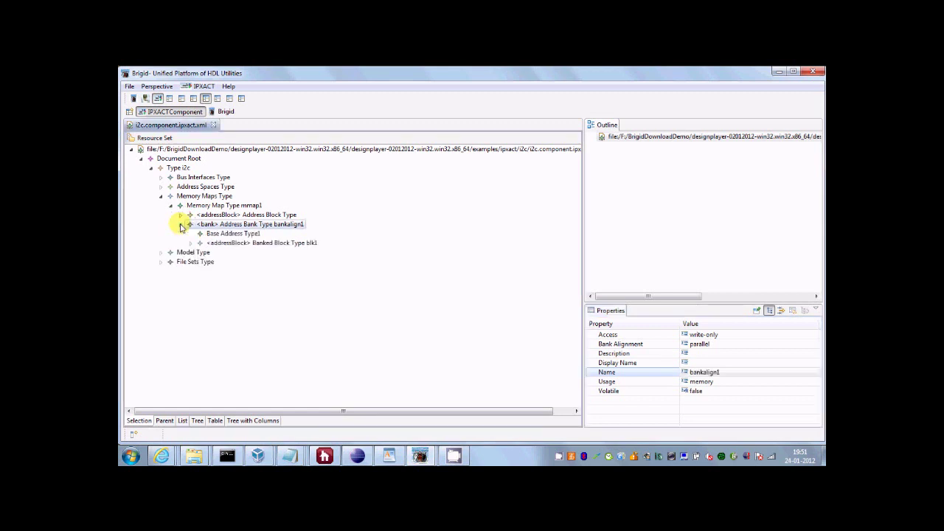
pyautogui.click(221, 234)
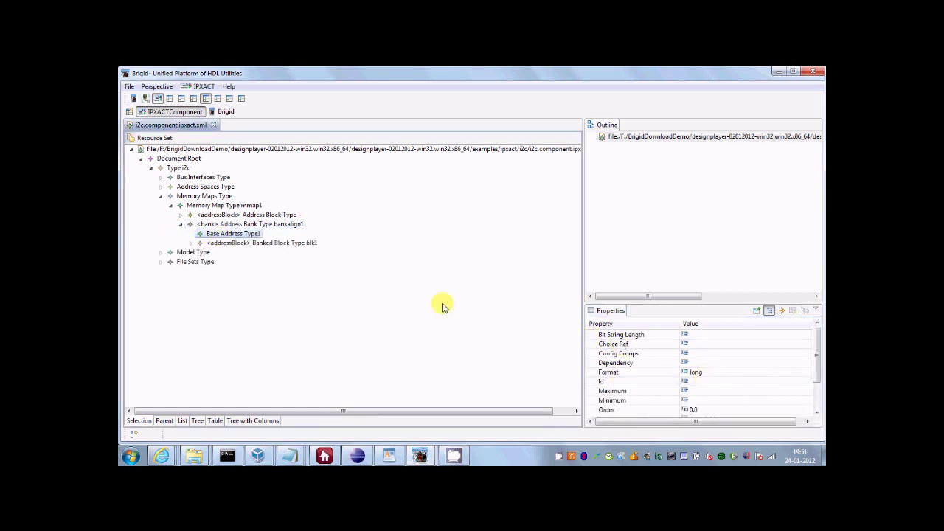
pyautogui.click(191, 244)
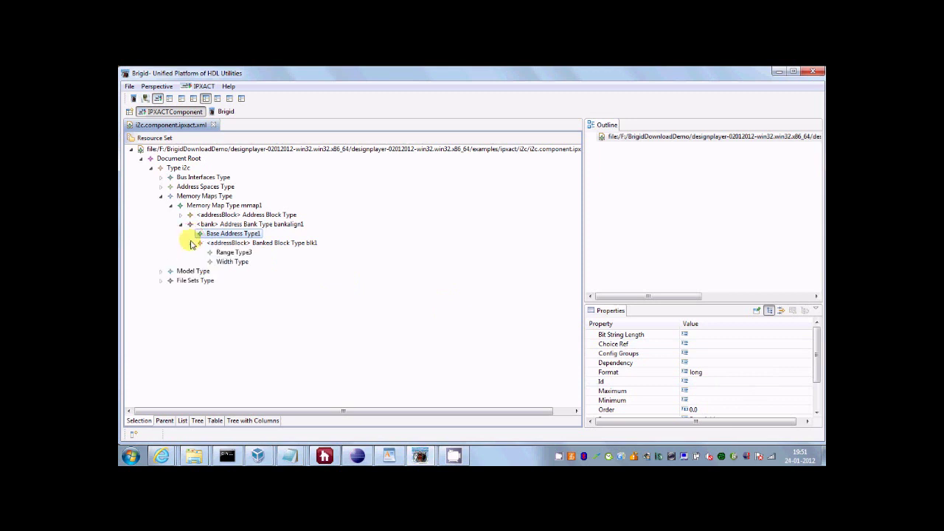
pyautogui.click(228, 244)
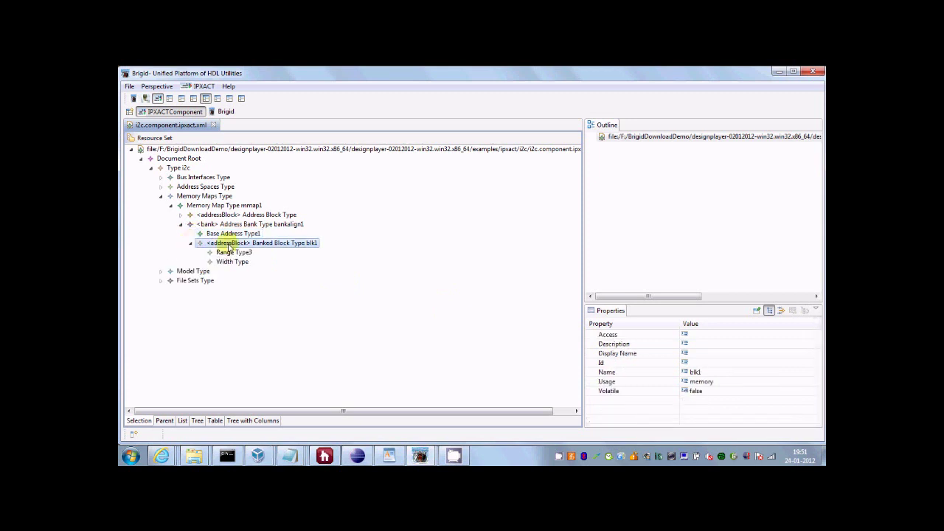
pyautogui.click(221, 253)
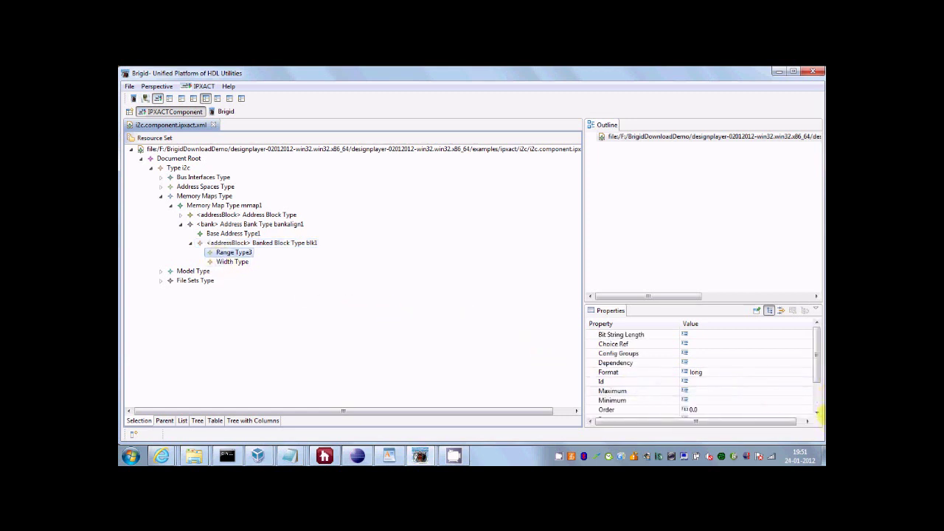
pyautogui.moveTo(816, 375); pyautogui.dragTo(818, 408)
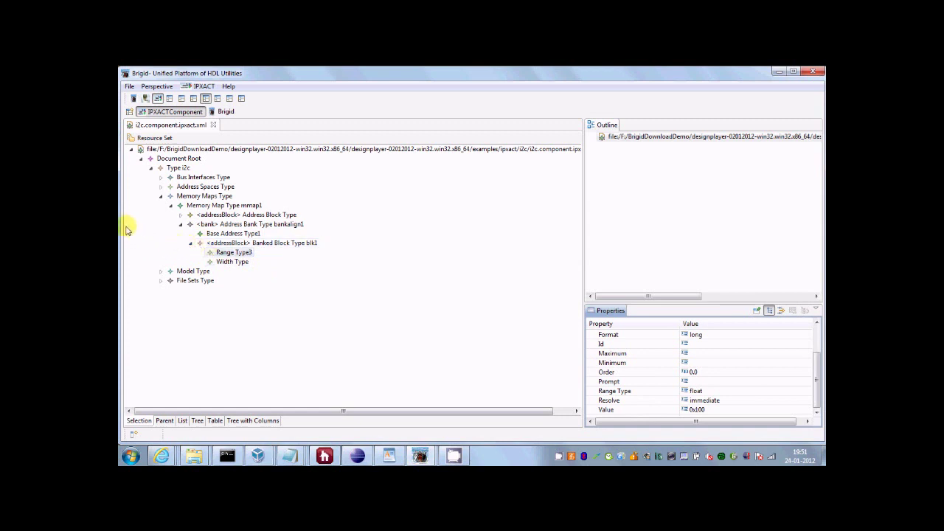
pyautogui.click(229, 262)
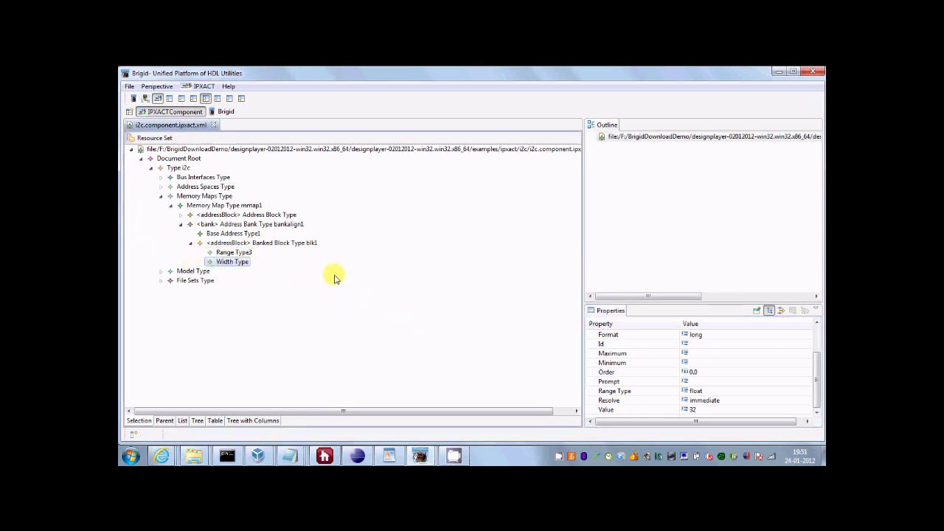
pyautogui.click(251, 234)
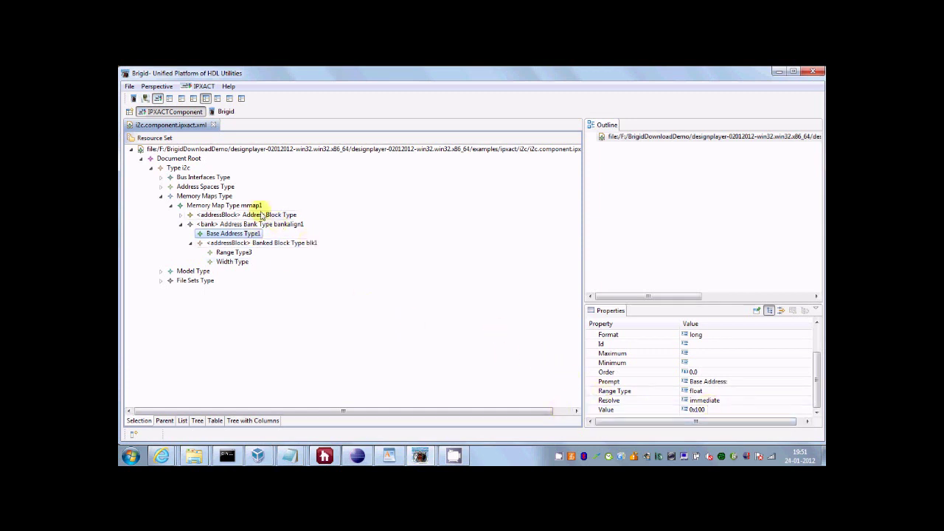
# - Expand the address block of memory map mmap1 to show its registers
pyautogui.click(180, 215)
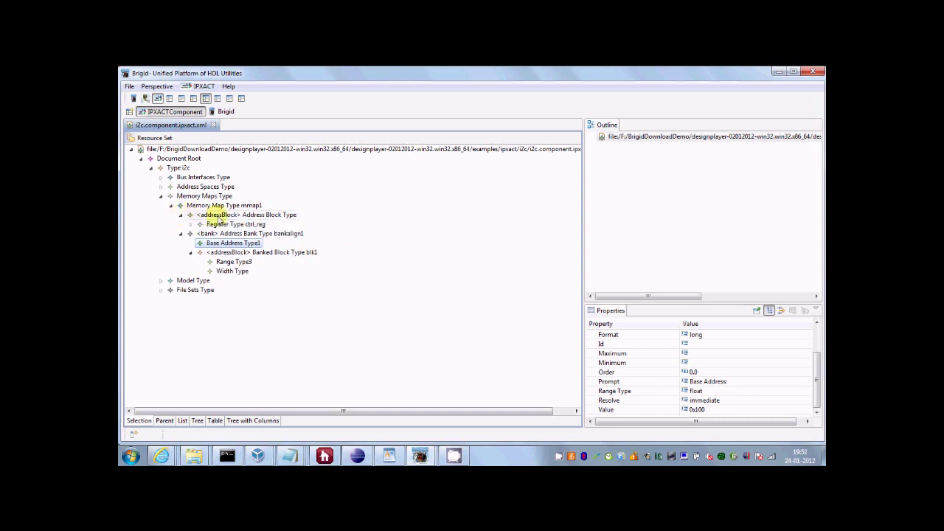